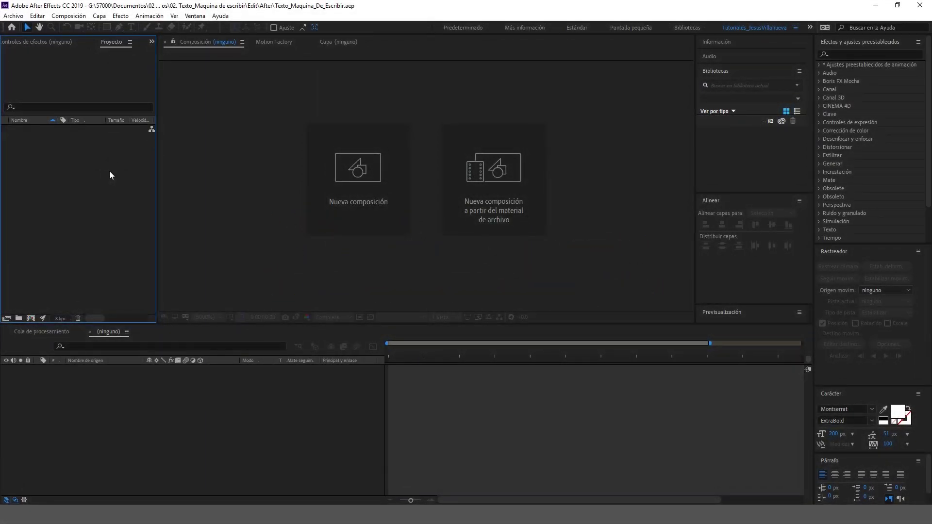
Step: Create a 1920×1080 composition named 'Principal' with a duration of 0:00:10:00
{"action": "left_click", "coordinate": [340, 181]}
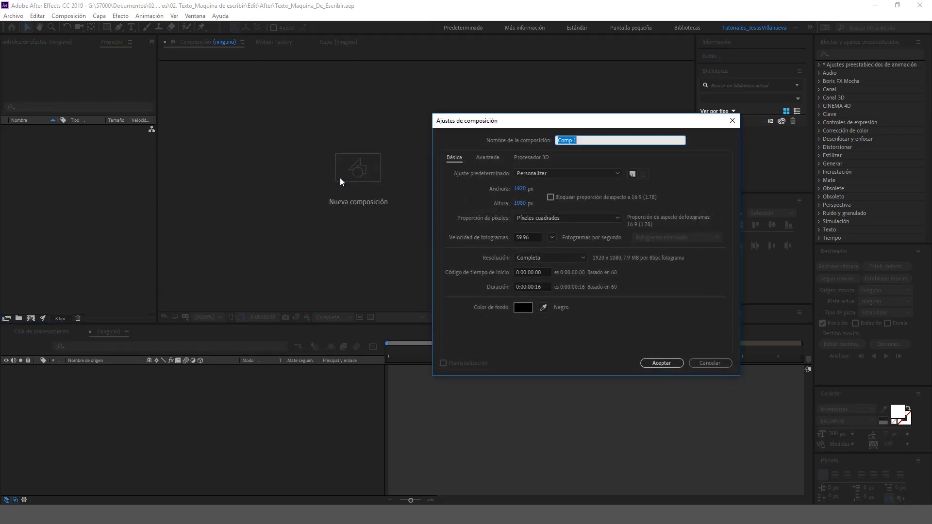
{"action": "type", "text": "Principal"}
{"action": "left_click", "coordinate": [530, 286]}
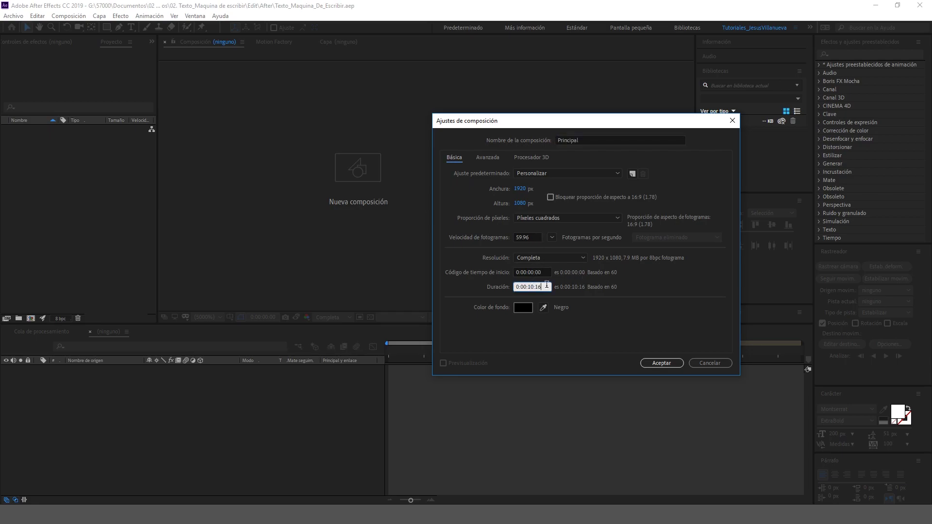
{"action": "type", "text": "00"}
{"action": "left_click", "coordinate": [651, 362]}
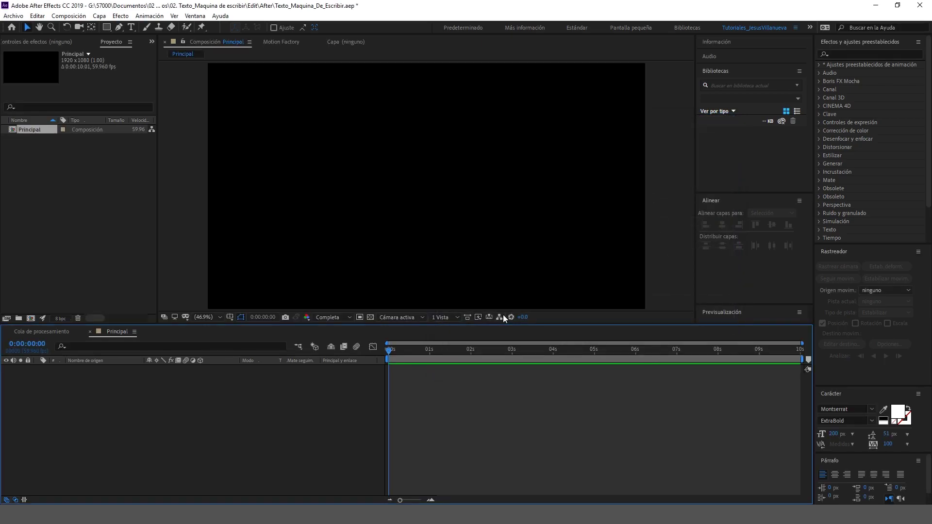
Step: Add a text layer reading 'UNA NUEVA AVENTURA' in the composition
{"action": "left_click", "coordinate": [131, 27]}
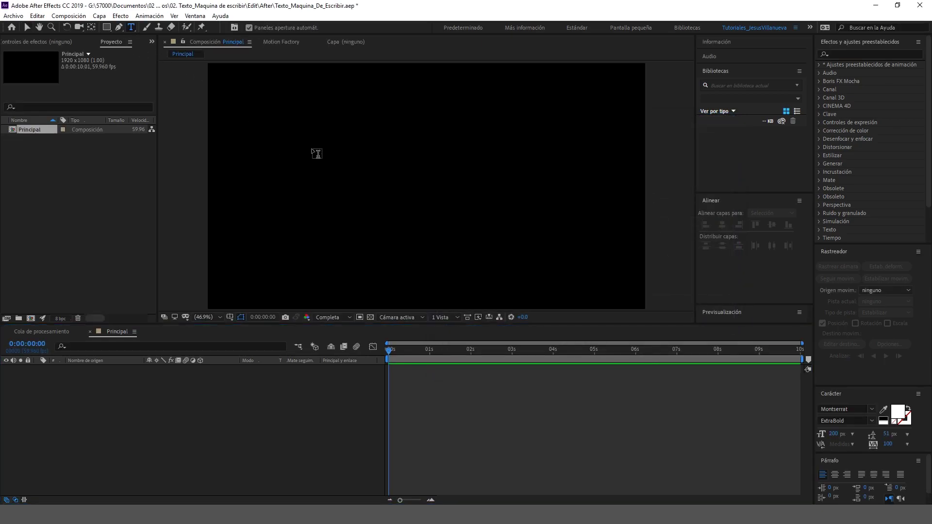
{"action": "left_click", "coordinate": [336, 176]}
{"action": "type", "text": "UN"}
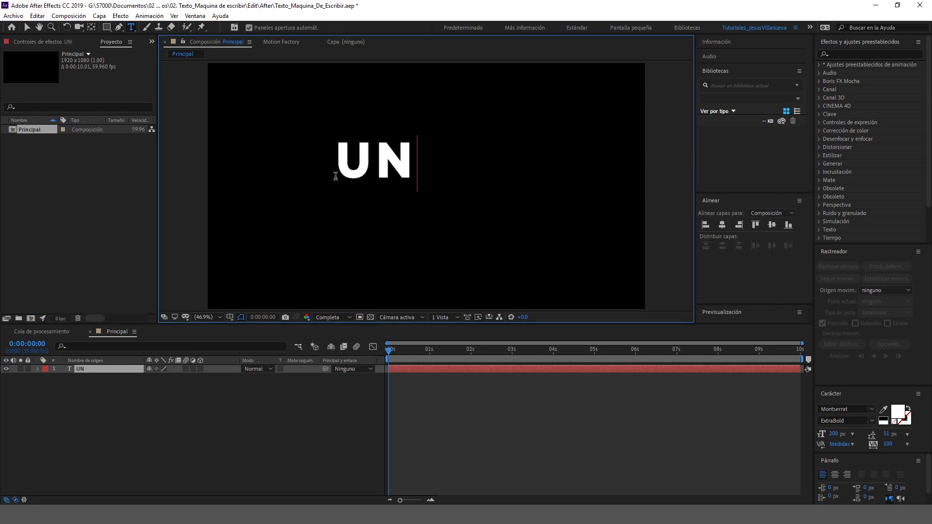
{"action": "type", "text": "A NUEVA AVENTURA"}
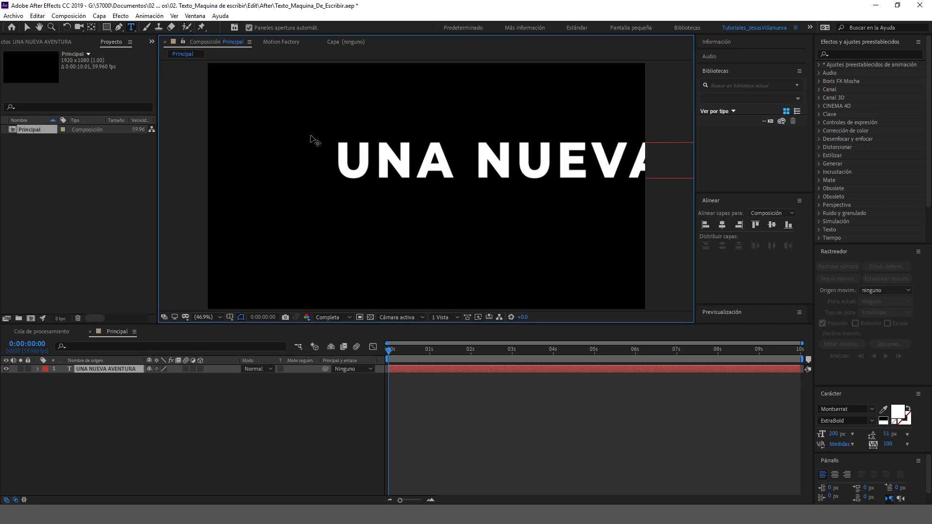
Step: Set the title's font to Traveling_Typewriter at 119 px
{"action": "left_click_drag", "start_coordinate": [319, 163], "coordinate": [675, 221]}
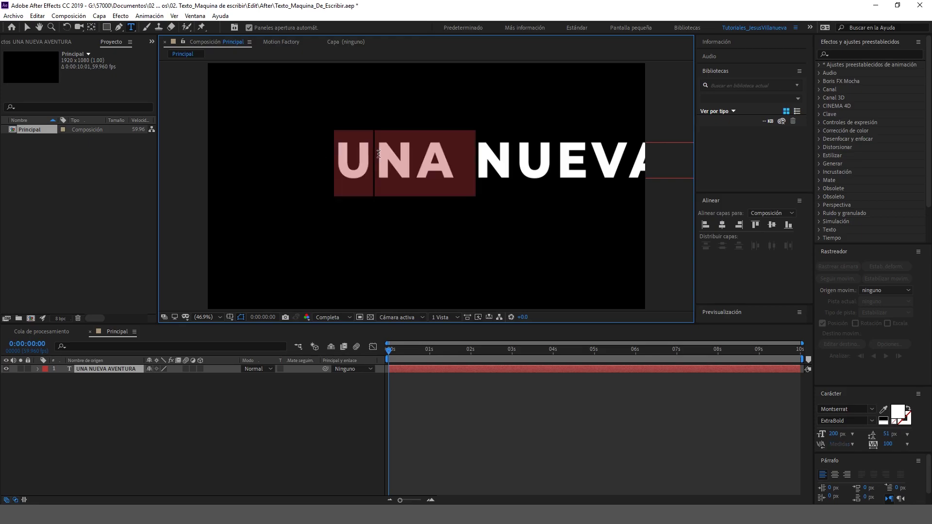
{"action": "left_click", "coordinate": [872, 410]}
{"action": "scroll", "coordinate": [843, 335], "scroll_direction": "up", "scroll_amount": 10}
{"action": "scroll", "coordinate": [844, 335], "scroll_direction": "up", "scroll_amount": 10}
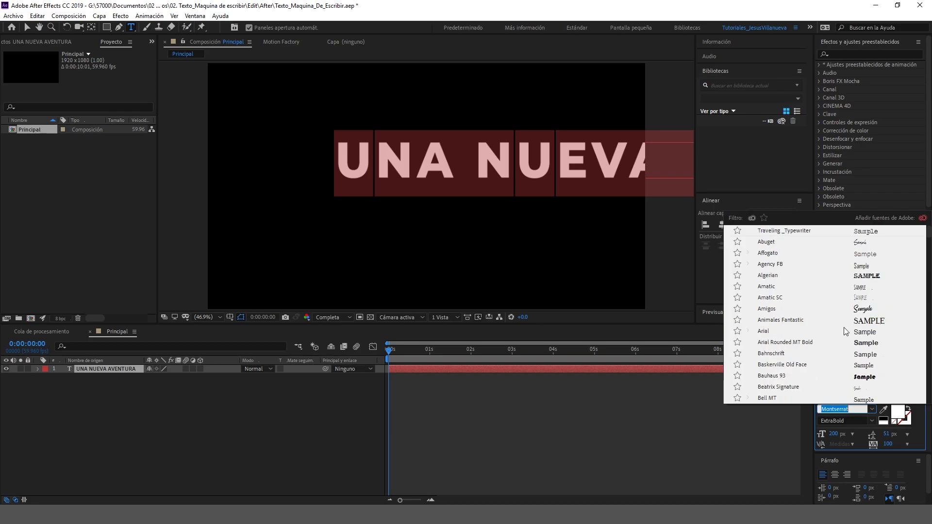
{"action": "left_click", "coordinate": [799, 232]}
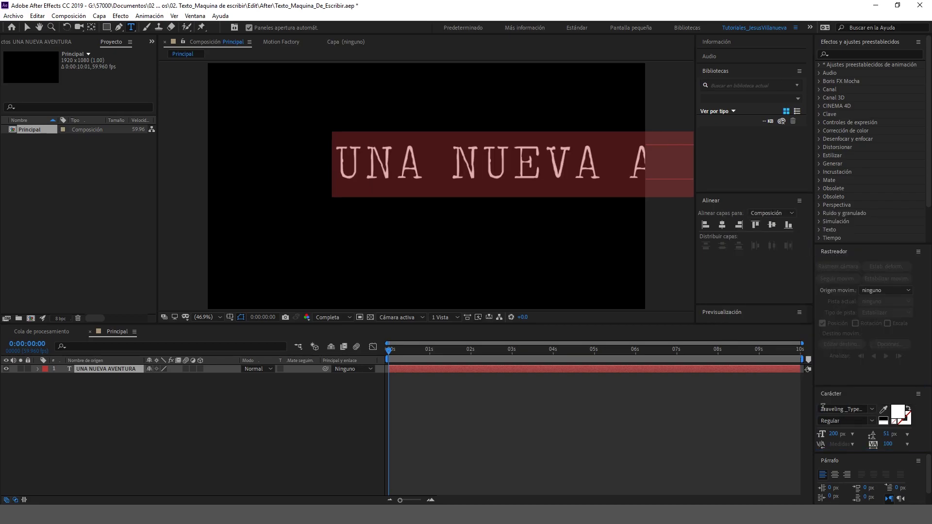
{"action": "left_click_drag", "start_coordinate": [833, 434], "coordinate": [825, 437]}
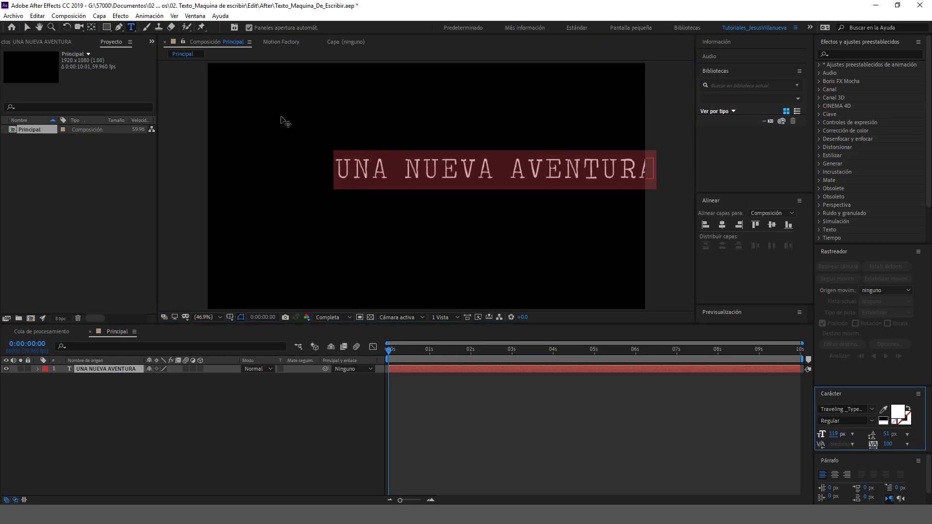
{"action": "left_click", "coordinate": [27, 27]}
{"action": "left_click", "coordinate": [396, 169]}
Step: Move the title lower in the frame and show the title/action safe margins
{"action": "left_click_drag", "start_coordinate": [396, 170], "coordinate": [344, 193]}
{"action": "key", "text": "Caps_Lock"}
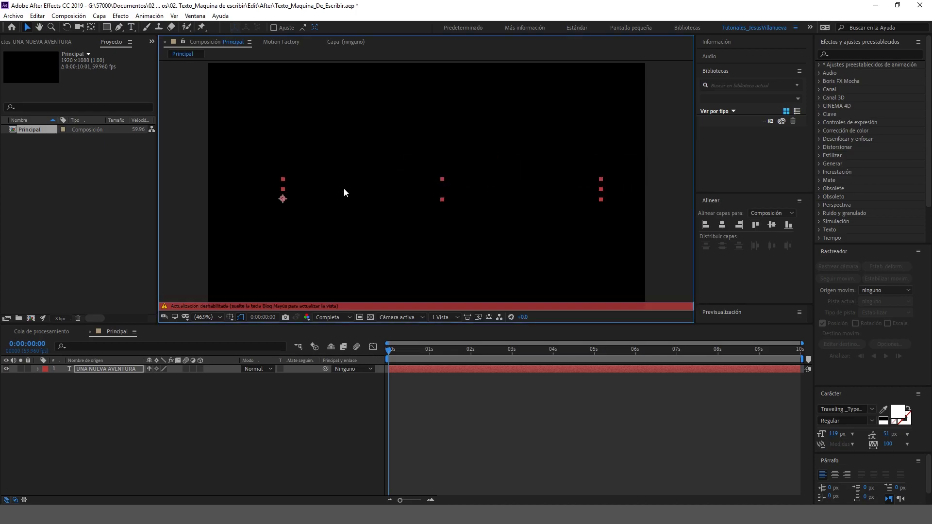
{"action": "key", "text": "Caps_Lock"}
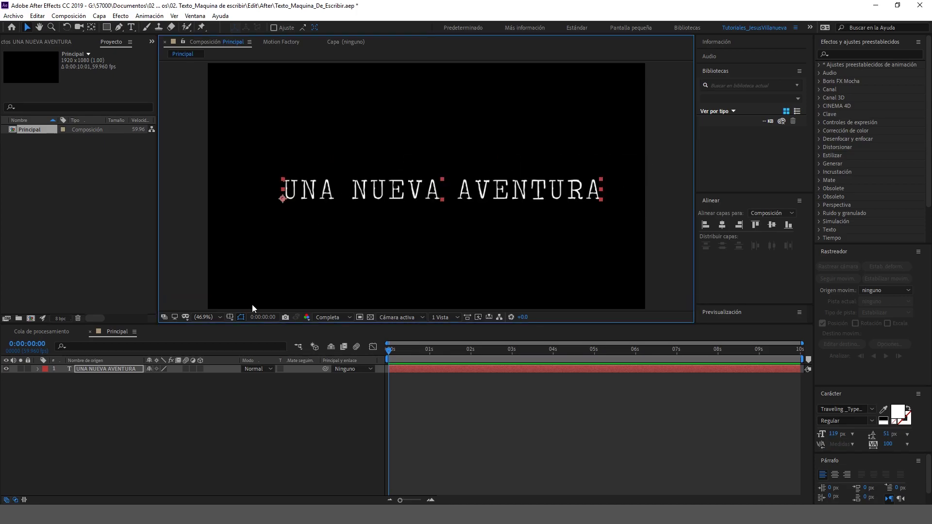
{"action": "left_click", "coordinate": [230, 317]}
{"action": "left_click", "coordinate": [248, 328]}
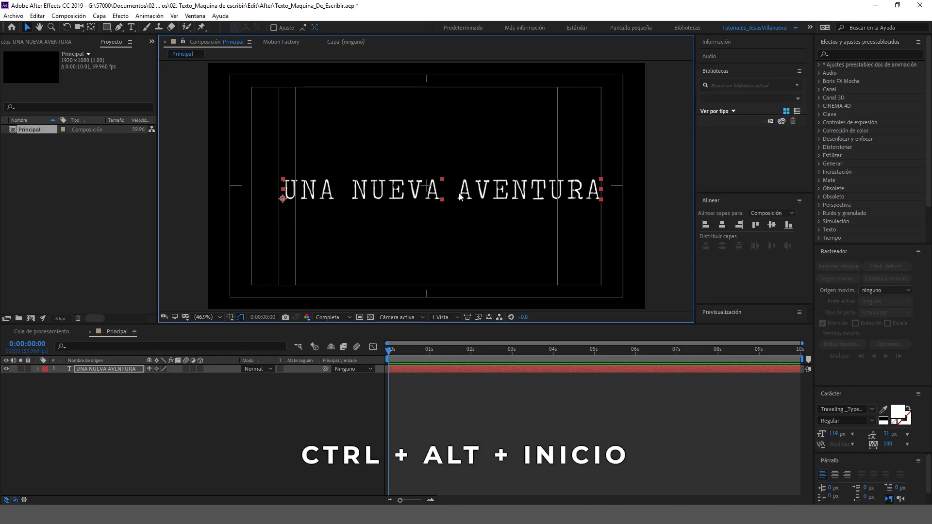
Step: Centre the title's anchor point and align the title horizontally and vertically in the composition
{"action": "key", "text": "ctrl+alt+Home"}
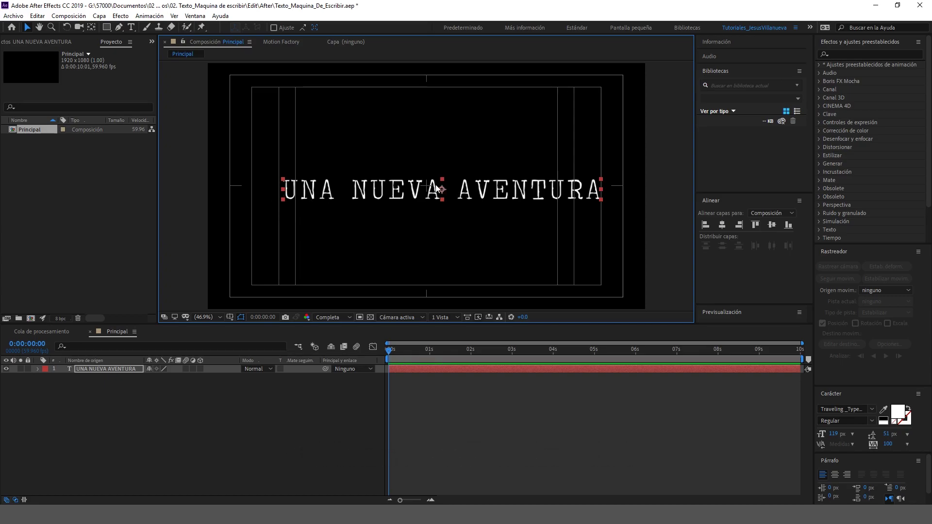
{"action": "left_click", "coordinate": [723, 224]}
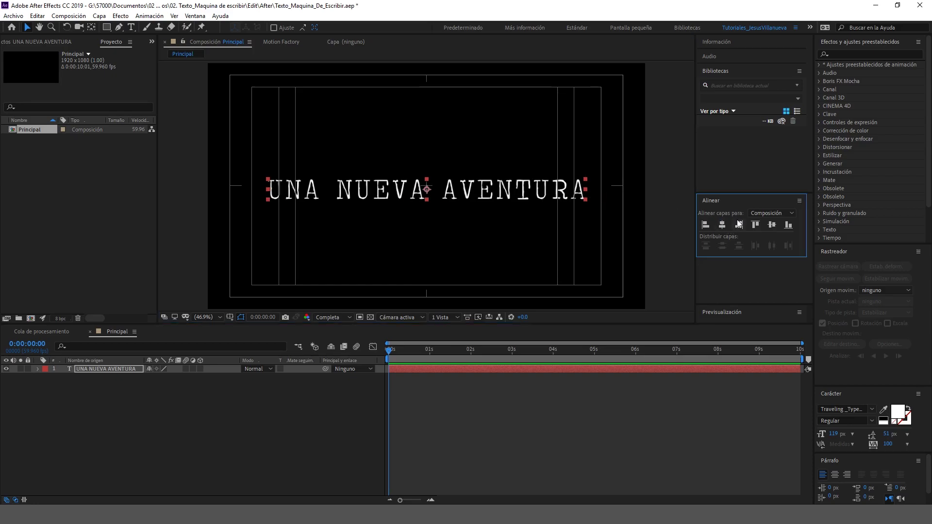
{"action": "left_click", "coordinate": [772, 226]}
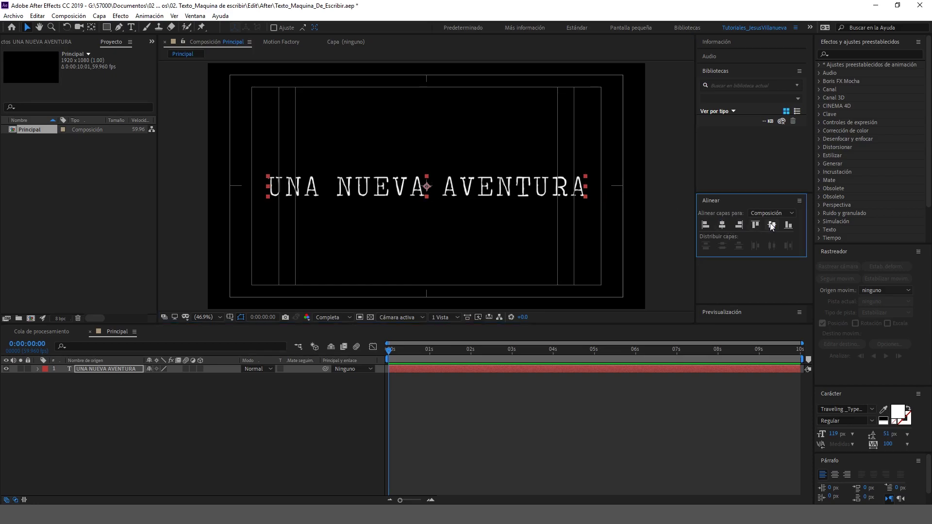
{"action": "right_click", "coordinate": [200, 390]}
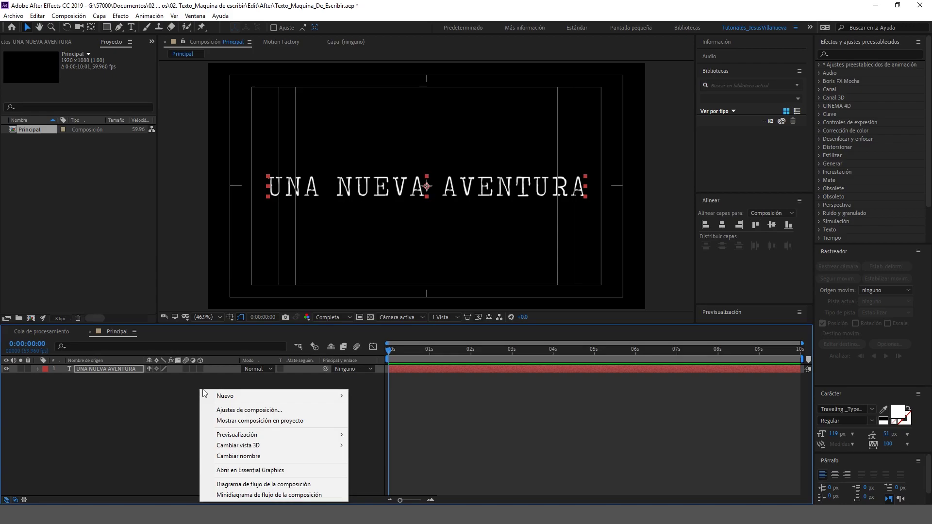
Step: Add a new adjustment layer and name it 'Controles'
{"action": "mouse_move", "coordinate": [223, 397]}
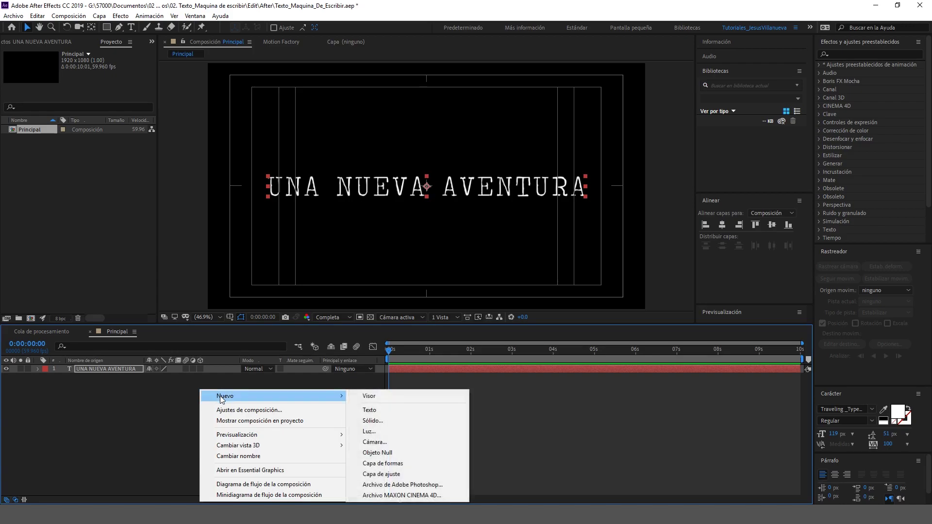
{"action": "left_click", "coordinate": [394, 474]}
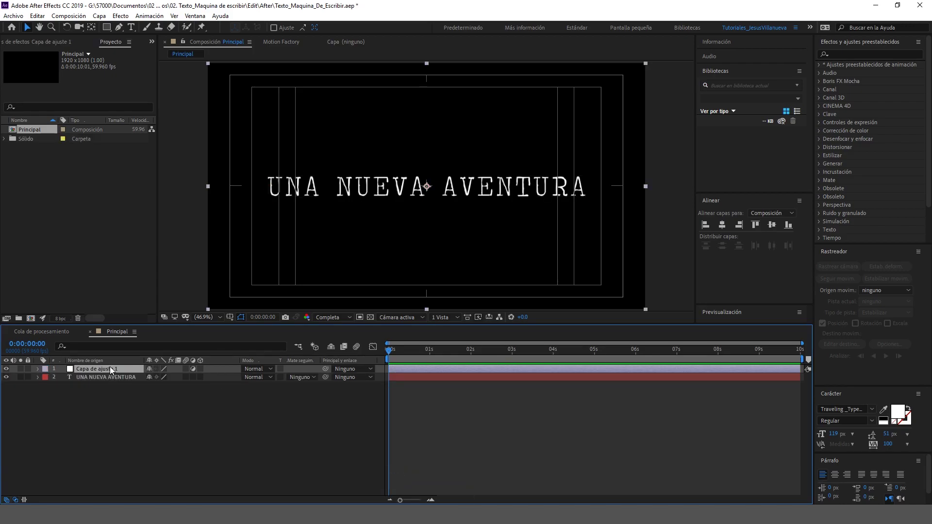
{"action": "key", "text": "Return"}
{"action": "type", "text": "Controles"}
{"action": "key", "text": "Return"}
Step: Search effects for 'desliza' and apply Control del deslizador to the Controles layer
{"action": "left_click", "coordinate": [843, 55]}
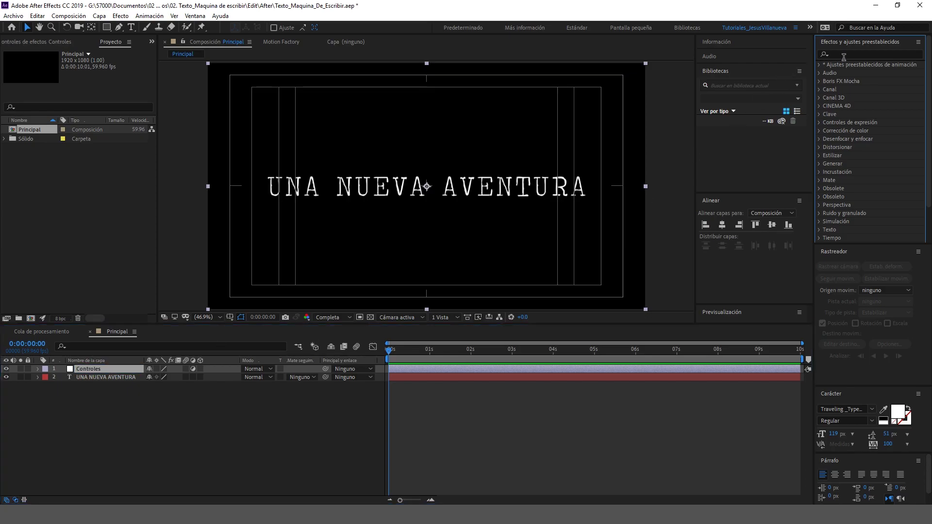
{"action": "left_click", "coordinate": [849, 55]}
{"action": "type", "text": "desliza"}
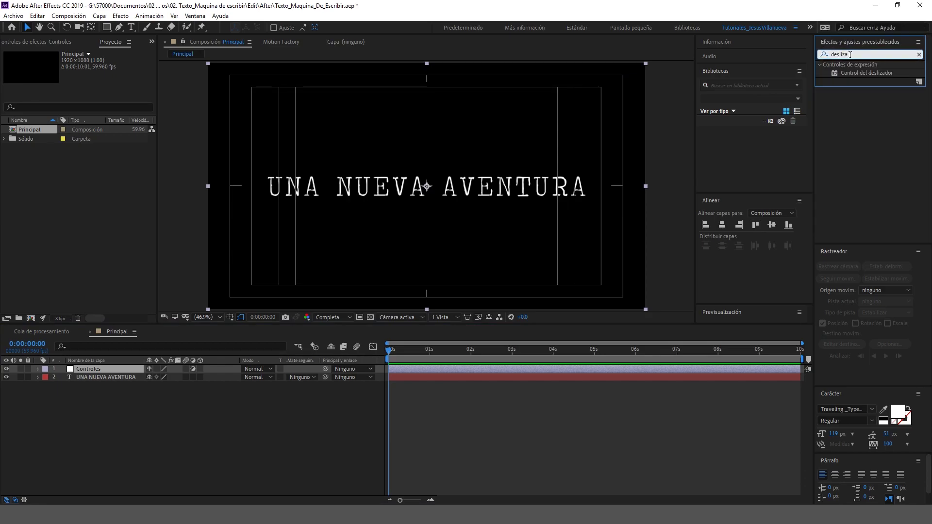
{"action": "mouse_move", "coordinate": [857, 70]}
{"action": "left_mouse_down"}
{"action": "mouse_move", "coordinate": [78, 358]}
{"action": "mouse_move", "coordinate": [83, 369]}
{"action": "left_mouse_up"}
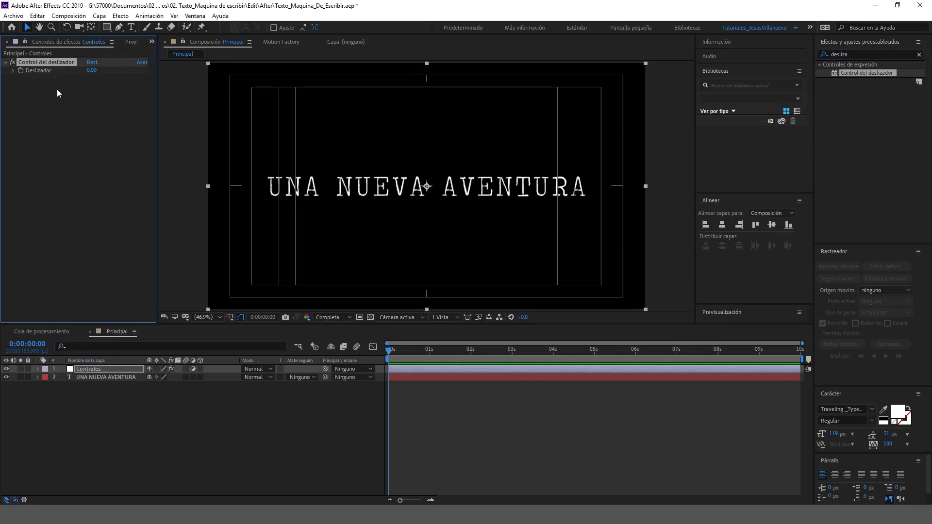
Step: Duplicate the slider control twice and rename the first one 'Velocidad'
{"action": "left_click", "coordinate": [62, 65]}
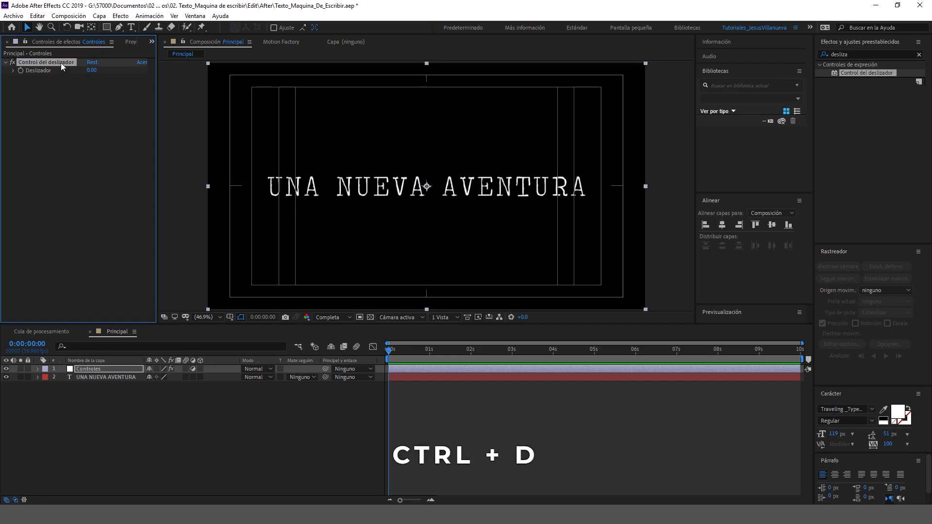
{"action": "key", "text": "ctrl+d"}
{"action": "key", "text": "ctrl+d"}
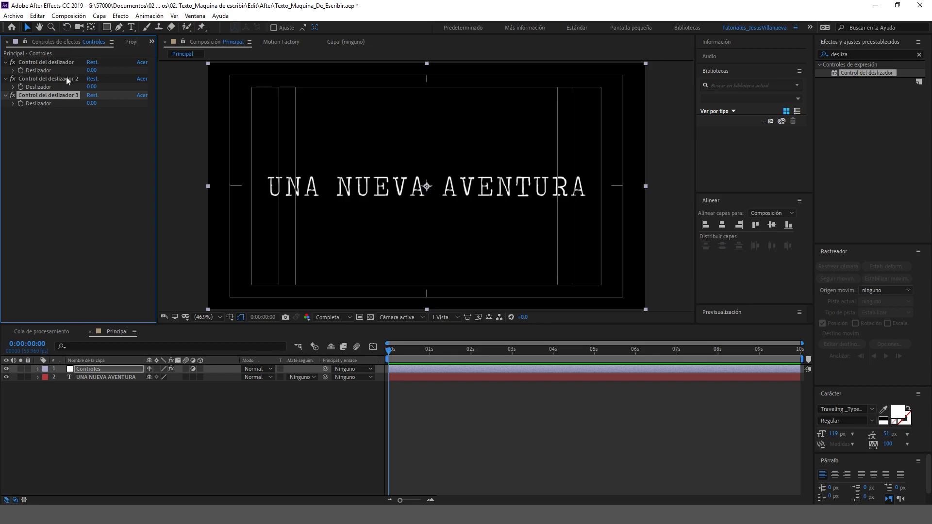
{"action": "left_click", "coordinate": [66, 64]}
{"action": "key", "text": "Return"}
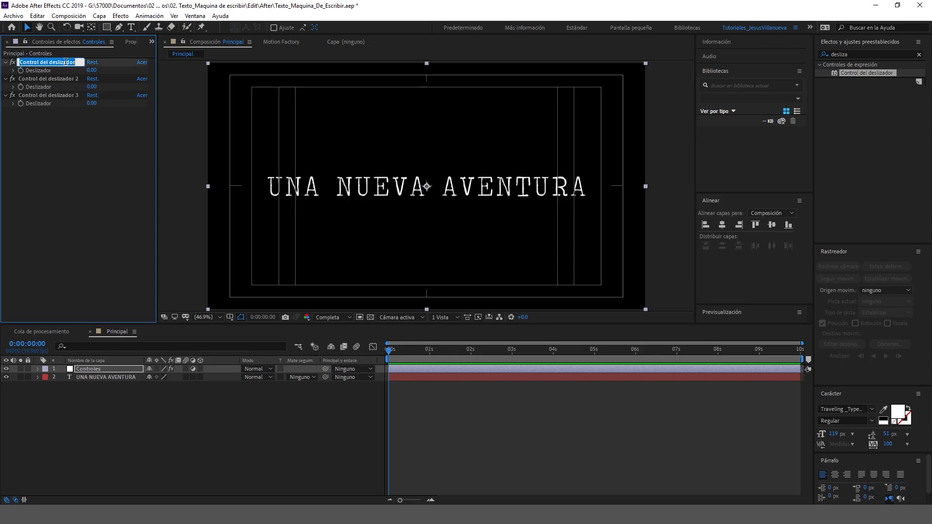
{"action": "type", "text": "Veloci"}
{"action": "key", "text": "Return"}
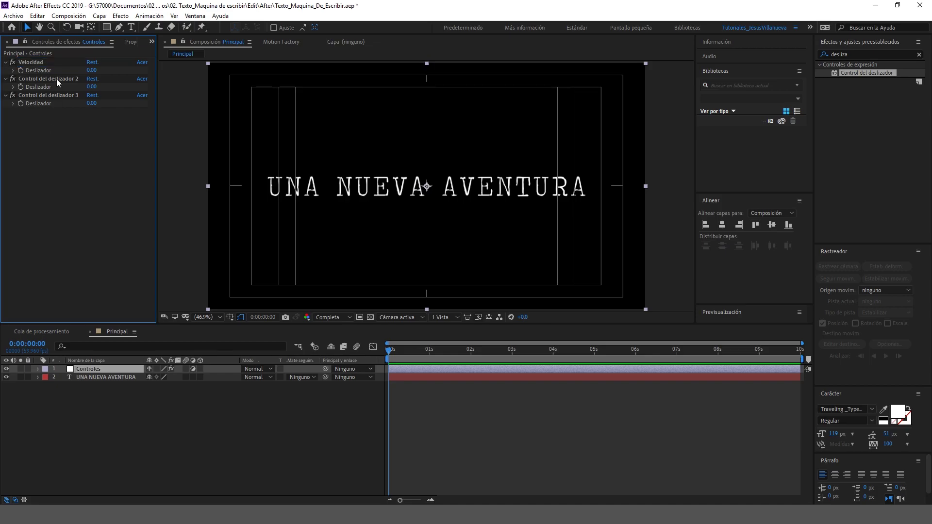
Step: Rename the second slider 'Parpadeo' and the third 'Inicio'
{"action": "left_click", "coordinate": [57, 78]}
{"action": "key", "text": "Return"}
{"action": "type", "text": "Parpadeo"}
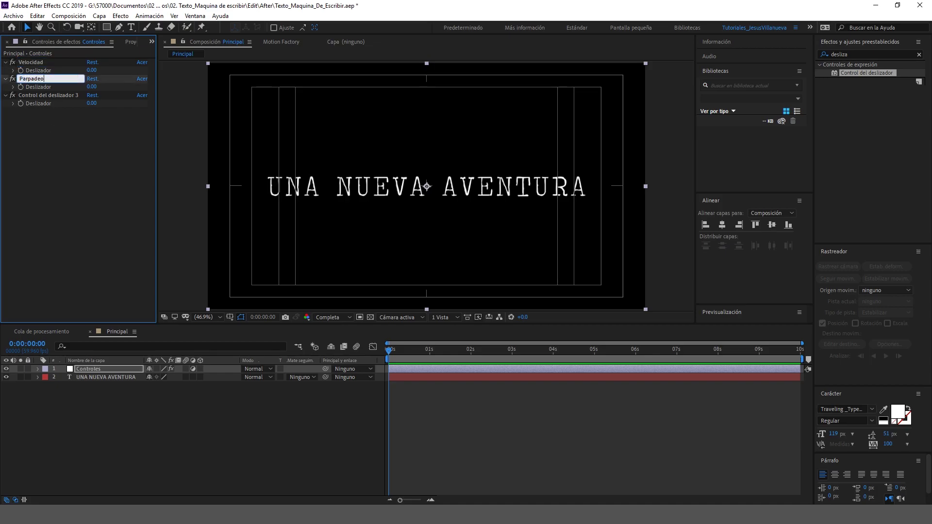
{"action": "key", "text": "Return"}
{"action": "left_click", "coordinate": [57, 94]}
{"action": "key", "text": "Return"}
{"action": "type", "text": "Inicio"}
{"action": "key", "text": "Return"}
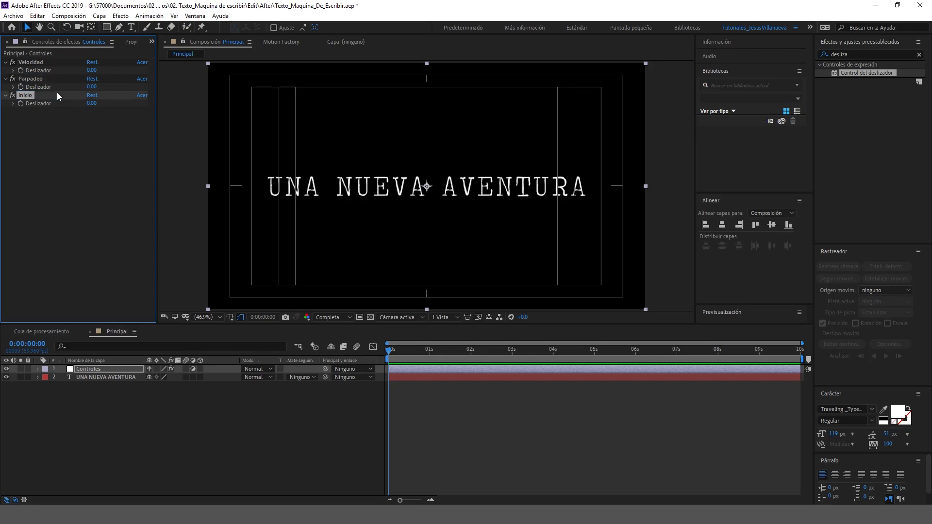
{"action": "left_click", "coordinate": [103, 376]}
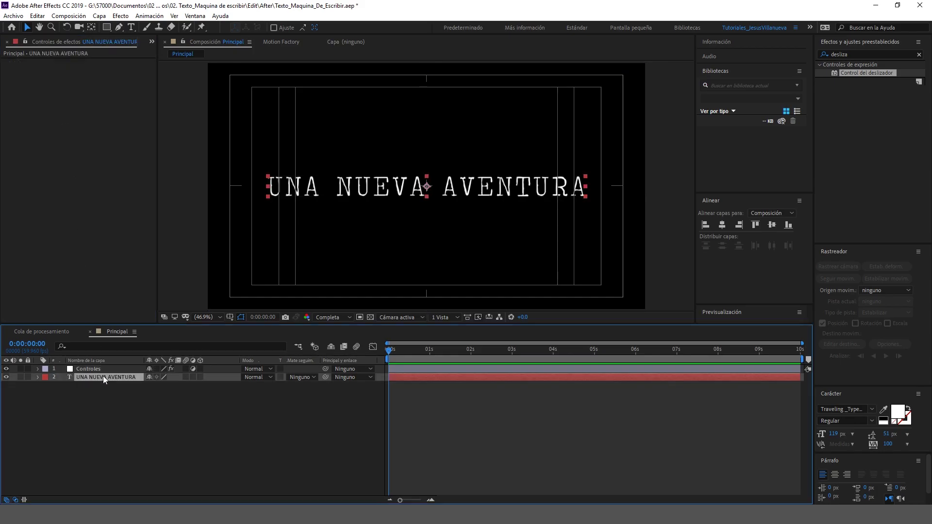
Step: Add an expression to the title's Source Text starting with x = text.sourceText
{"action": "left_click", "coordinate": [38, 377]}
{"action": "left_click", "coordinate": [45, 385]}
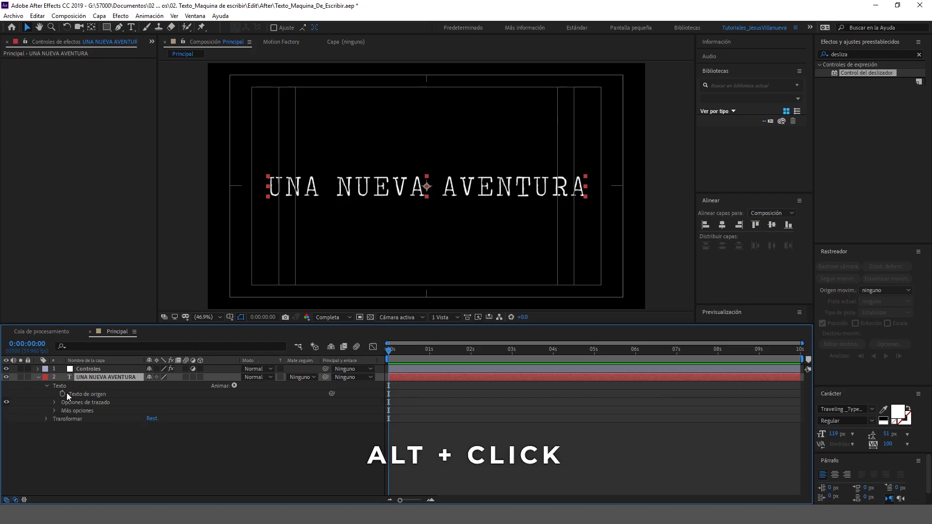
{"action": "left_click", "coordinate": [63, 393], "text": "alt"}
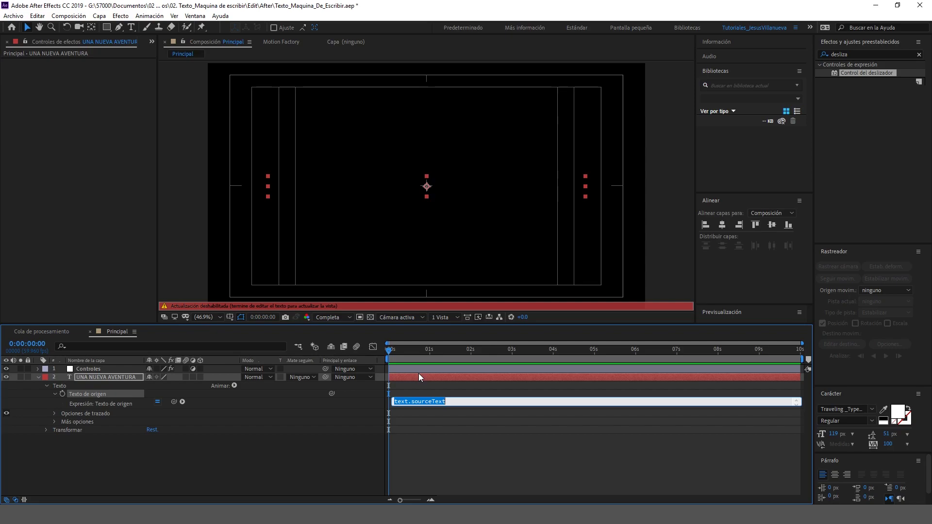
{"action": "type", "text": "x ="}
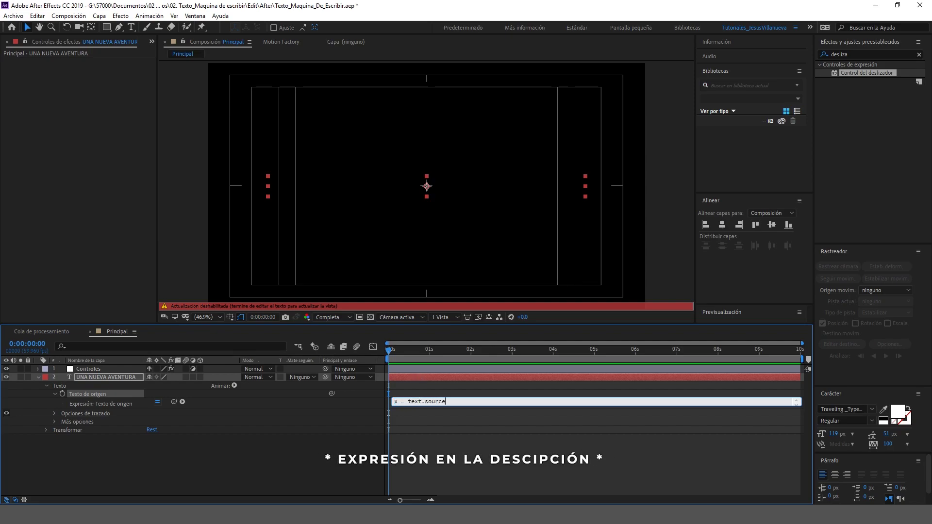
{"action": "key", "text": "Return"}
Step: Define p as Math.round(time * Parpadeo), l as x.length, and t = time * Velocidad - Inicio
{"action": "type", "text": "p = Math.round("}
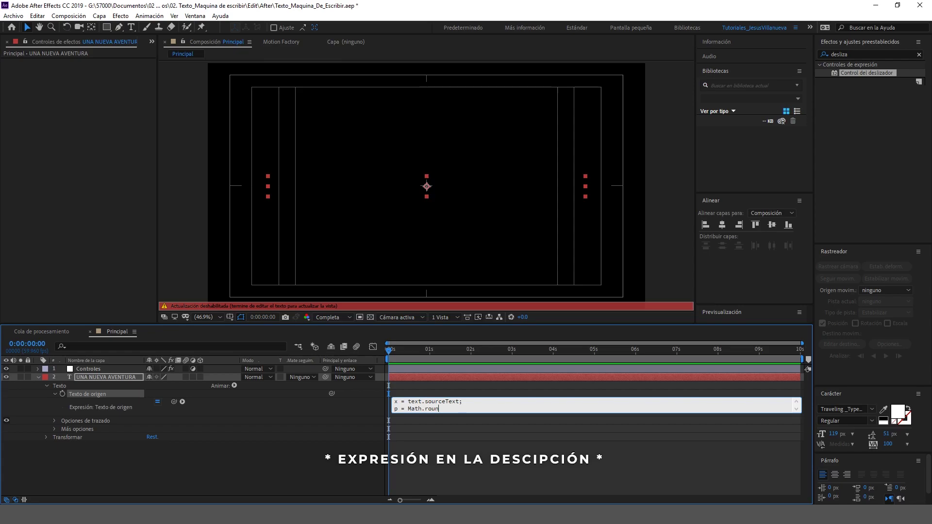
{"action": "type", "text": "time * \"Parpadeo\" % 1);"}
{"action": "key", "text": "Return"}
{"action": "type", "text": "l = x. lenght;"}
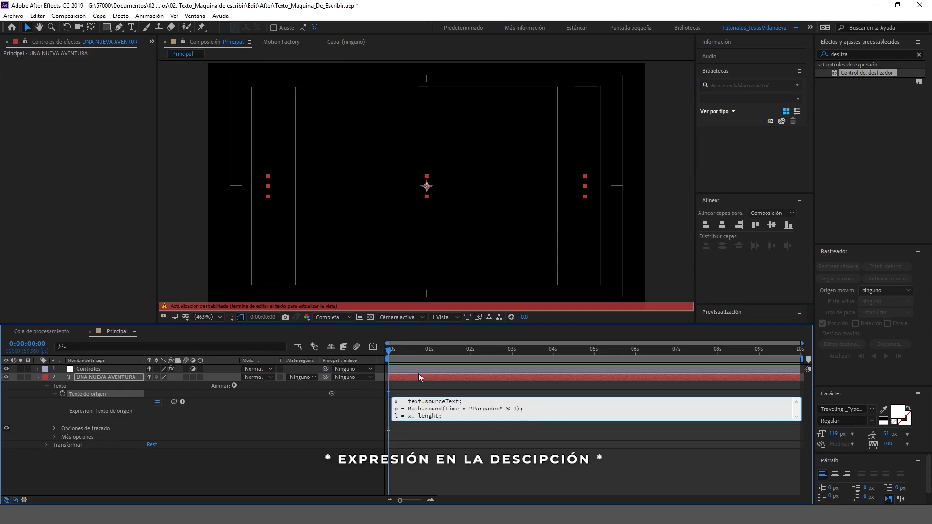
{"action": "key", "text": "Return"}
{"action": "type", "text": "t = time * \""}
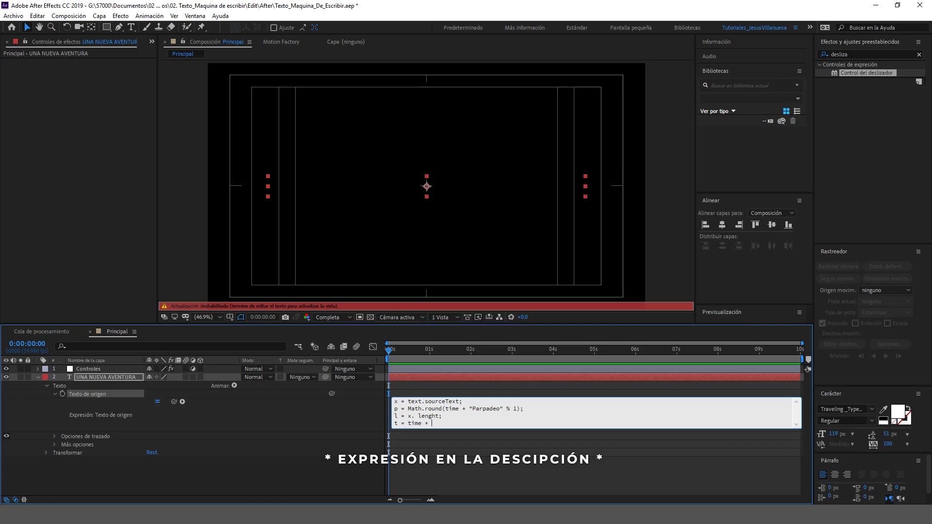
{"action": "type", "text": "Velocidad\" - \""}
{"action": "type", "text": "Inicio"}
{"action": "type", "text": "\" * \""}
{"action": "type", "text": "Velocidad\";"}
Step: Add the Cursor variable, the if (p==1) Cursor "|" line, and an if (t>=0) block
{"action": "key", "text": "Return"}
{"action": "key", "text": "Return"}
{"action": "type", "text": "cso"}
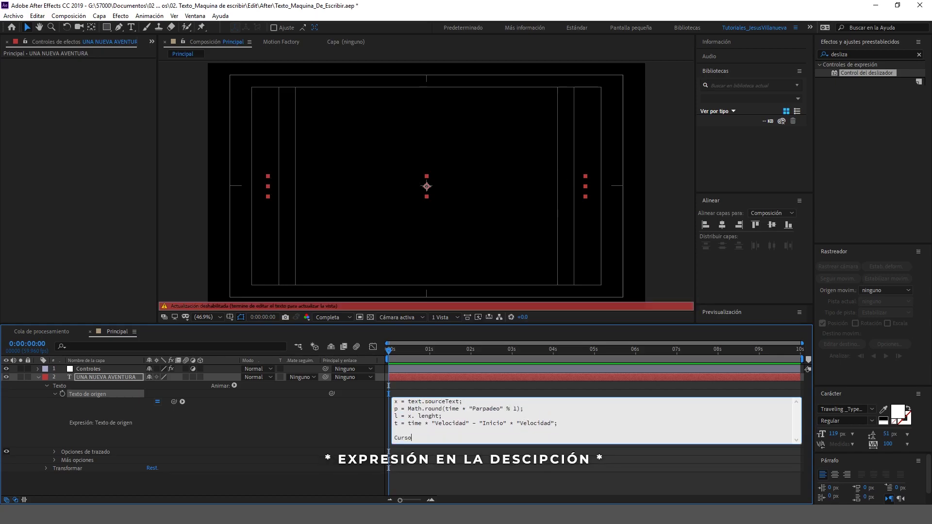
{"action": "type", "text": "\" \";"}
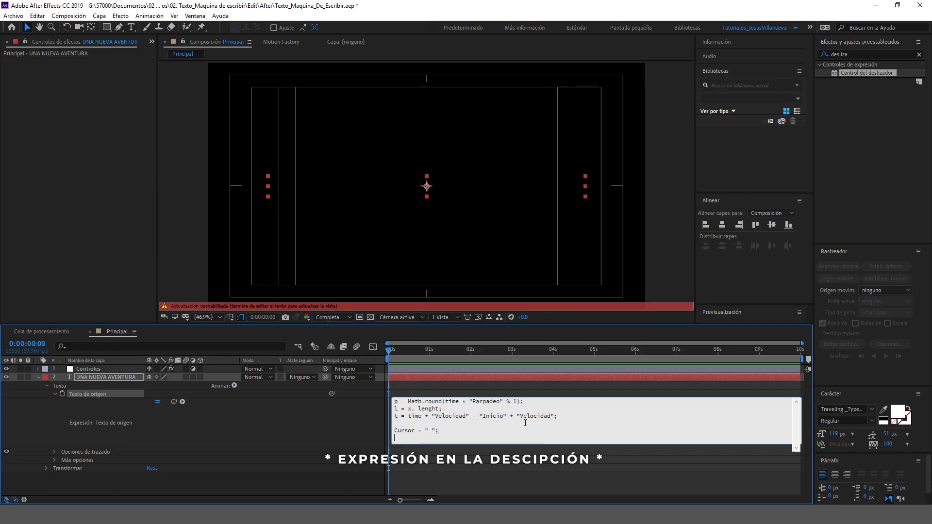
{"action": "key", "text": "Return"}
{"action": "type", "text": "if ()p==1"}
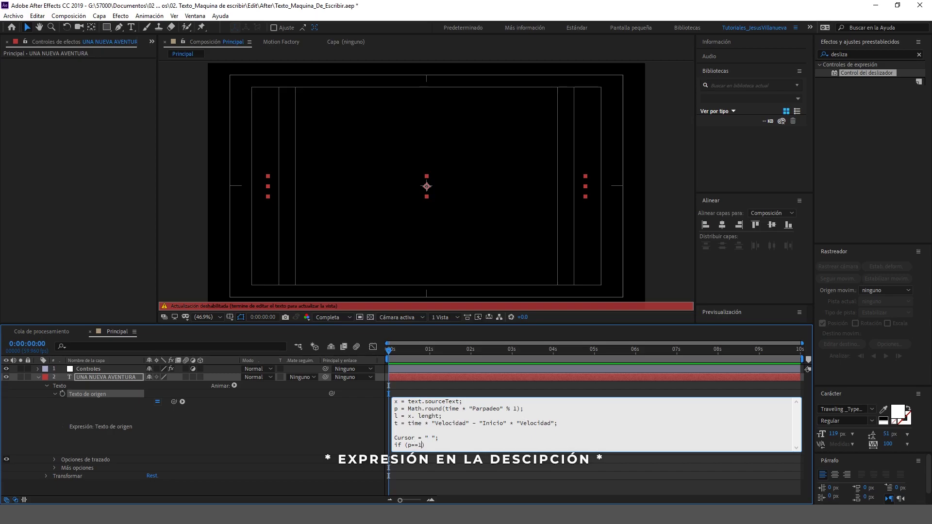
{"action": "type", "text": "ursor = \""}
{"action": "type", "text": "|\";"}
{"action": "key", "text": "Return"}
{"action": "type", "text": "if()"}
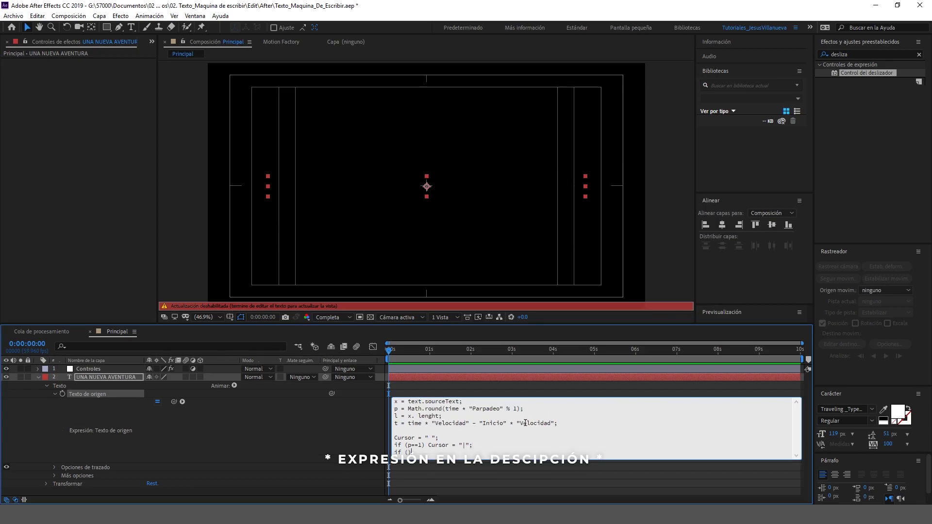
{"action": "type", "text": "t>=0"}
{"action": "key", "text": "Return"}
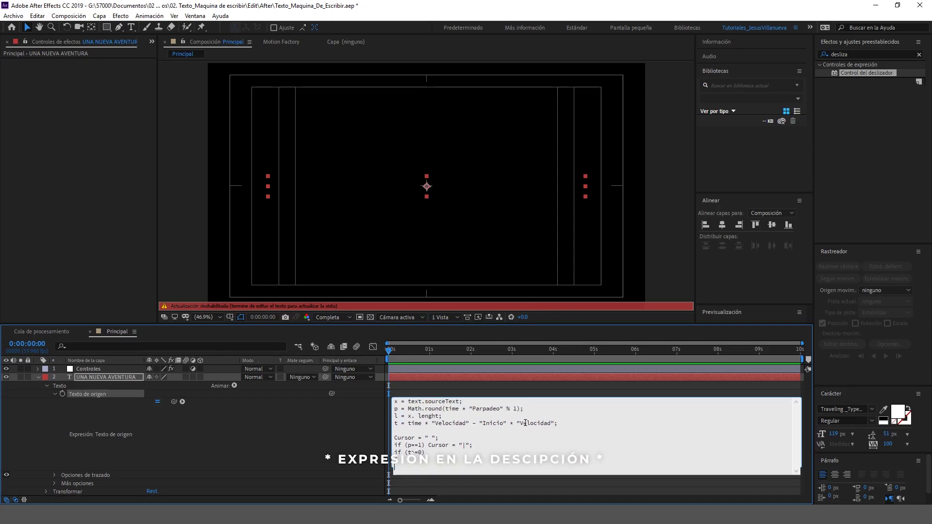
{"action": "type", "text": "a = p"}
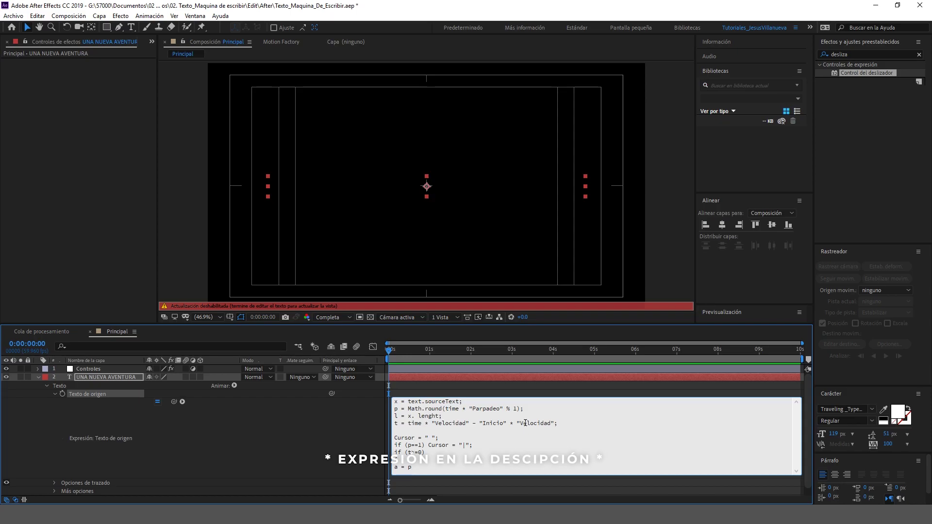
{"action": "type", "text": "&2;"}
Step: Add the second cursor condition, close the block, and write 'if (t>0) x.substr(0,t) + Cursor else Cursor'
{"action": "key", "text": "Return"}
{"action": "type", "text": "if ()a == 1"}
{"action": "type", "text": " Cursor ="}
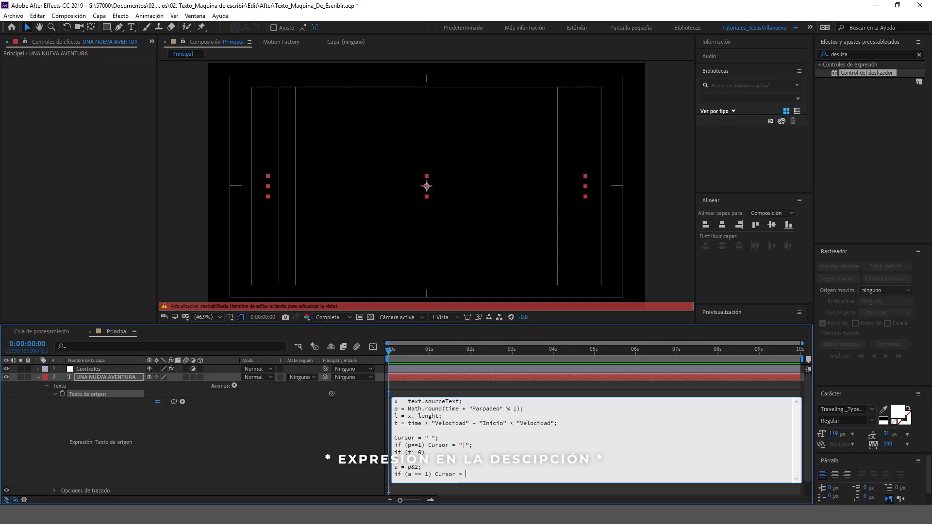
{"action": "type", "text": ";"}
{"action": "key", "text": "Return"}
{"action": "type", "text": "}"}
{"action": "key", "text": "Return"}
{"action": "key", "text": "Return"}
{"action": "type", "text": "xf"}
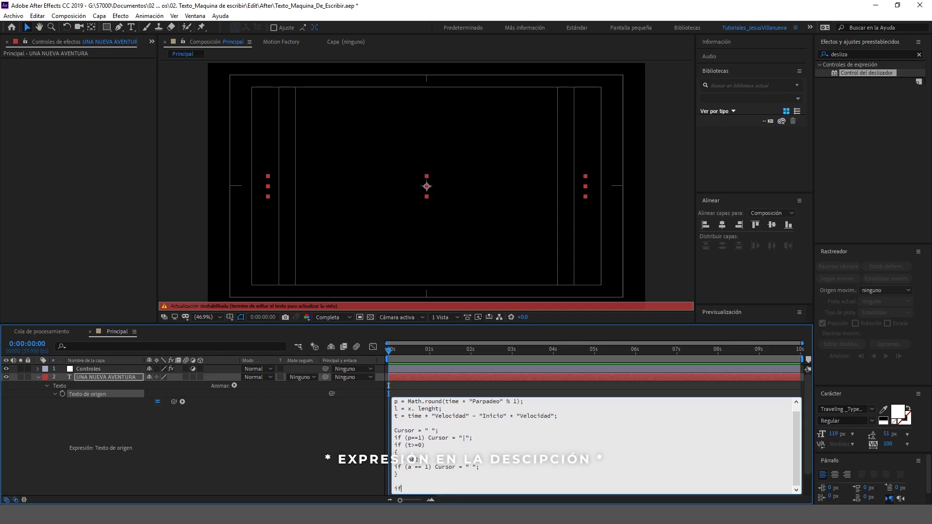
{"action": "type", "text": "()"}
{"action": "type", "text": "t>0"}
{"action": "type", "text": "x"}
{"action": "type", "text": "ubst"}
{"action": "type", "text": "()"}
{"action": "type", "text": "0,t"}
{"action": "type", "text": " Curs"}
{"action": "key", "text": "Right"}
{"action": "key", "text": "Right"}
{"action": "key", "text": "Return"}
{"action": "type", "text": "else C"}
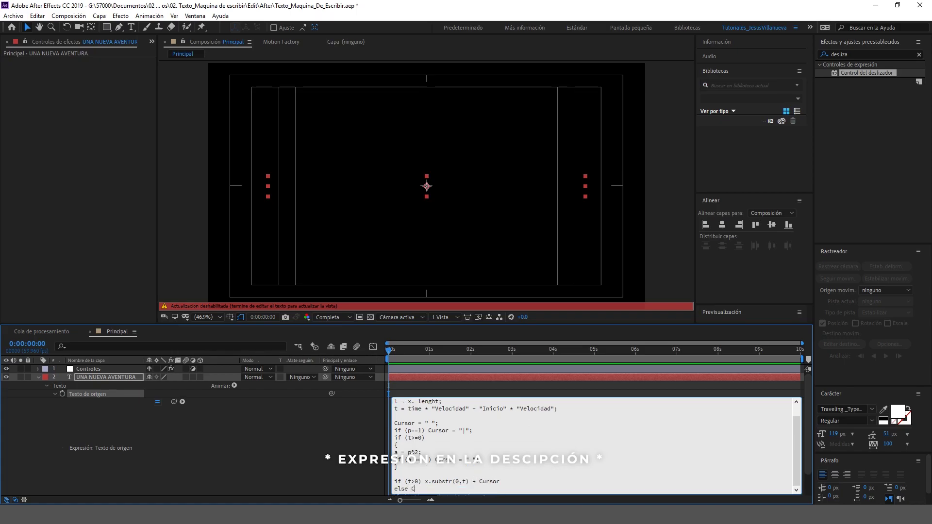
{"action": "type", "text": "ursor"}
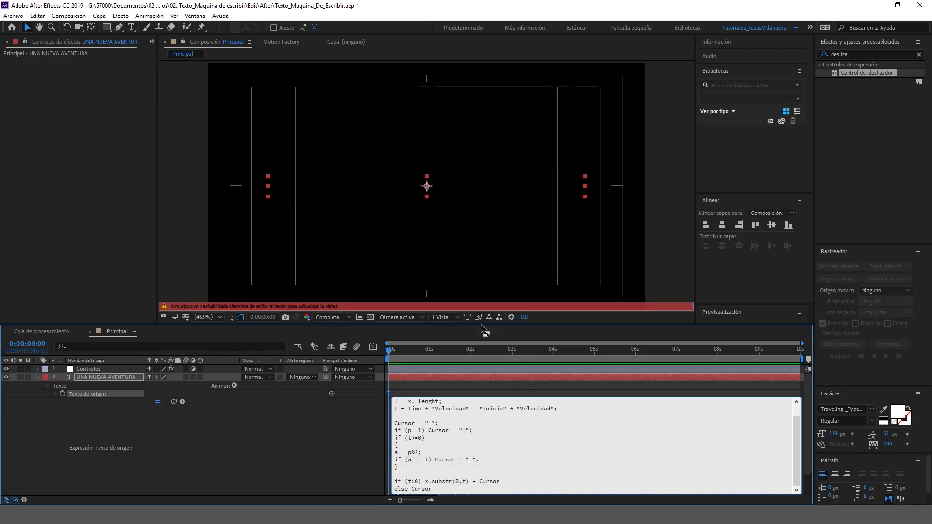
Step: Enlarge the timeline and highlight the x and p lines, including text.sourceText, Math.round and Parpadeo
{"action": "left_click_drag", "start_coordinate": [437, 326], "coordinate": [439, 280]}
{"action": "key", "text": "ctrl+a"}
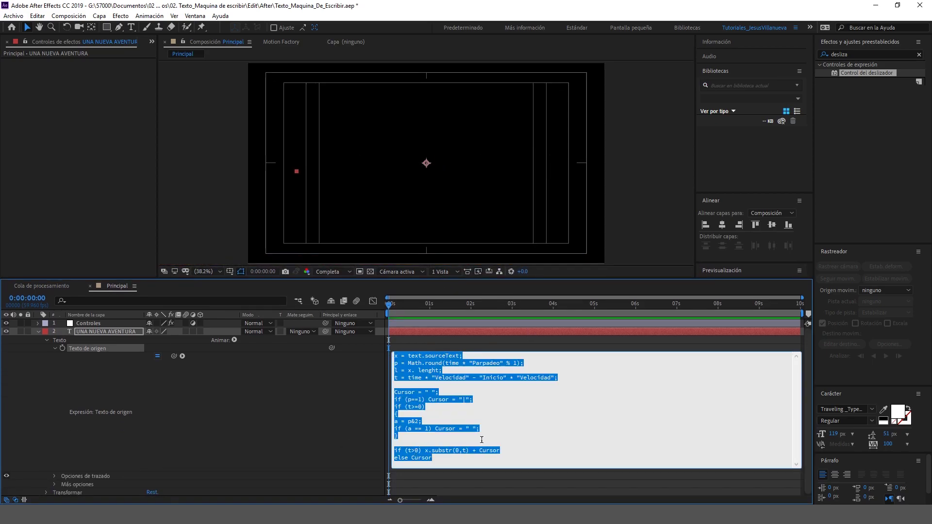
{"action": "left_click", "coordinate": [505, 458]}
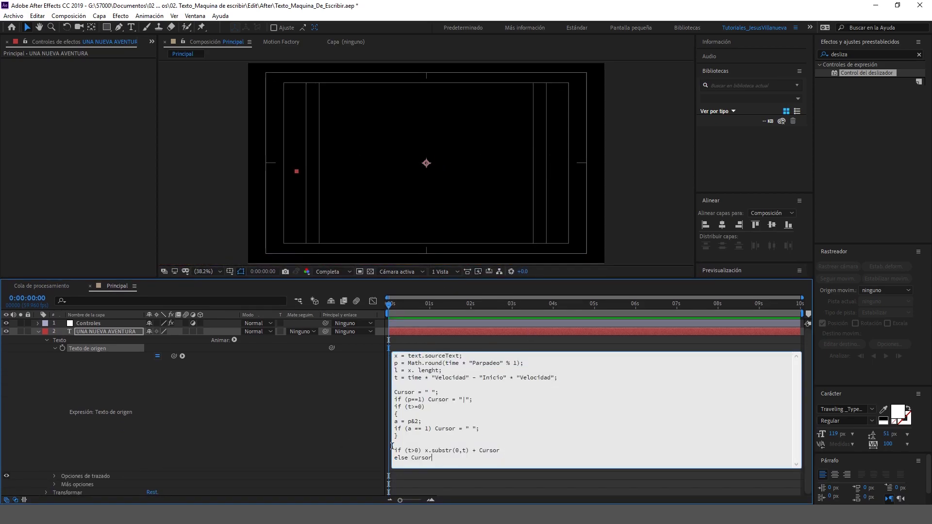
{"action": "double_click", "coordinate": [397, 356]}
{"action": "left_click_drag", "start_coordinate": [408, 356], "coordinate": [464, 356]}
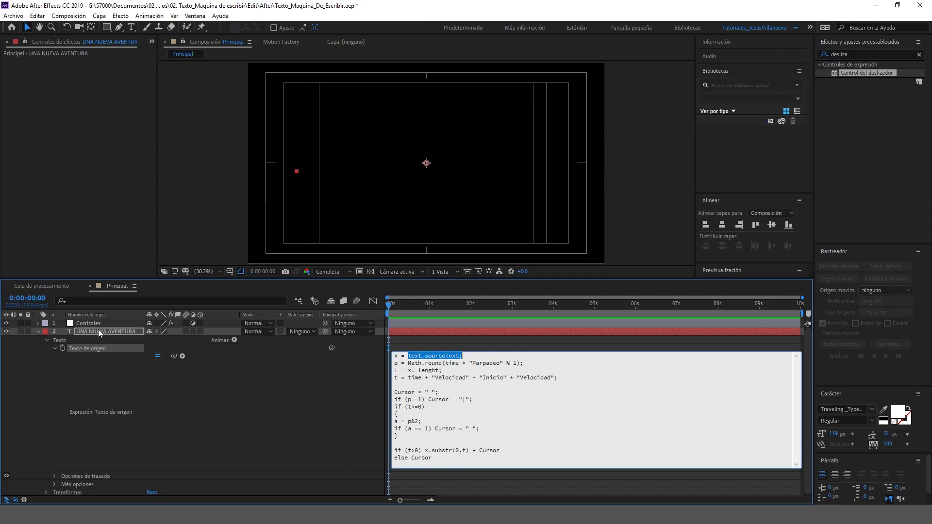
{"action": "double_click", "coordinate": [396, 363]}
{"action": "left_click_drag", "start_coordinate": [409, 363], "coordinate": [437, 363]}
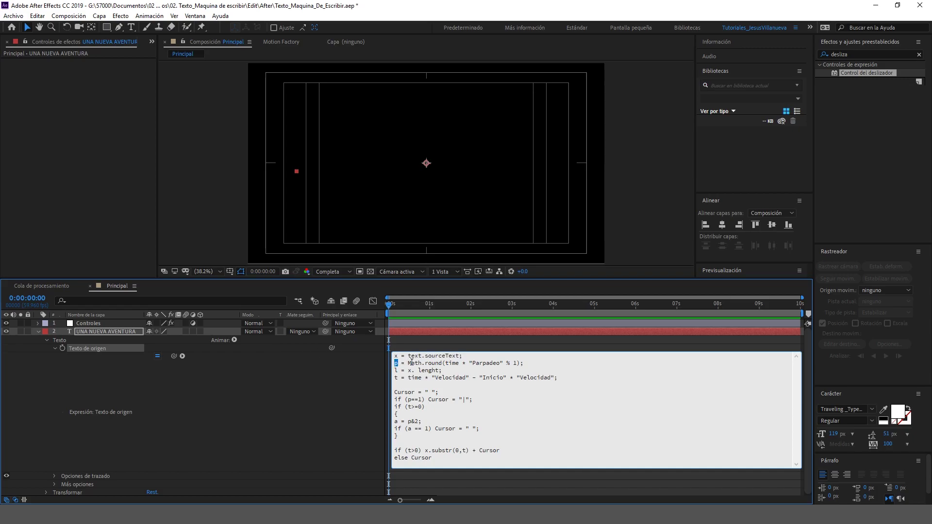
{"action": "left_click", "coordinate": [458, 363]}
{"action": "left_click_drag", "start_coordinate": [479, 364], "coordinate": [493, 363]}
{"action": "left_click", "coordinate": [397, 371]}
{"action": "left_click_drag", "start_coordinate": [394, 356], "coordinate": [440, 356]}
{"action": "left_click", "coordinate": [401, 379]}
Step: Highlight the Velocidad and Inicio parts of the t line
{"action": "left_click_drag", "start_coordinate": [435, 378], "coordinate": [464, 377]}
{"action": "left_click", "coordinate": [499, 378]}
{"action": "key", "text": "shift+End"}
{"action": "left_click", "coordinate": [505, 378]}
{"action": "left_click_drag", "start_coordinate": [520, 378], "coordinate": [540, 378]}
{"action": "left_click", "coordinate": [532, 377]}
{"action": "left_click_drag", "start_coordinate": [484, 377], "coordinate": [504, 378]}
Step: Highlight the cursor-blink block and final condition, then show the Controles layer's sliders
{"action": "left_click_drag", "start_coordinate": [395, 392], "coordinate": [431, 393]}
{"action": "left_click", "coordinate": [430, 392]}
{"action": "double_click", "coordinate": [464, 399]}
{"action": "left_click_drag", "start_coordinate": [411, 407], "coordinate": [422, 406]}
{"action": "left_click", "coordinate": [422, 407]}
{"action": "left_click_drag", "start_coordinate": [411, 421], "coordinate": [415, 421]}
{"action": "left_click", "coordinate": [406, 429]}
{"action": "left_click_drag", "start_coordinate": [438, 429], "coordinate": [476, 429]}
{"action": "left_click_drag", "start_coordinate": [399, 436], "coordinate": [394, 391]}
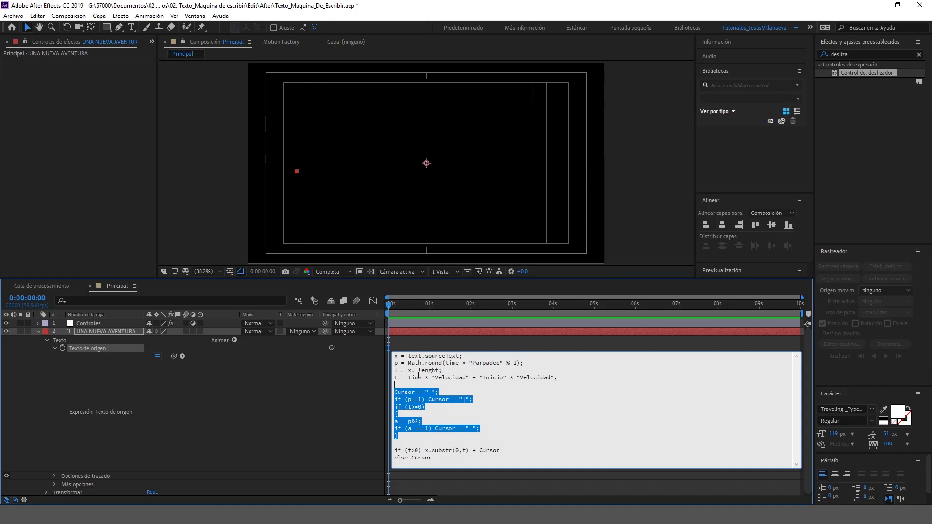
{"action": "mouse_move", "coordinate": [394, 451]}
{"action": "left_mouse_down"}
{"action": "mouse_move", "coordinate": [436, 459]}
{"action": "mouse_move", "coordinate": [382, 350]}
{"action": "left_mouse_up"}
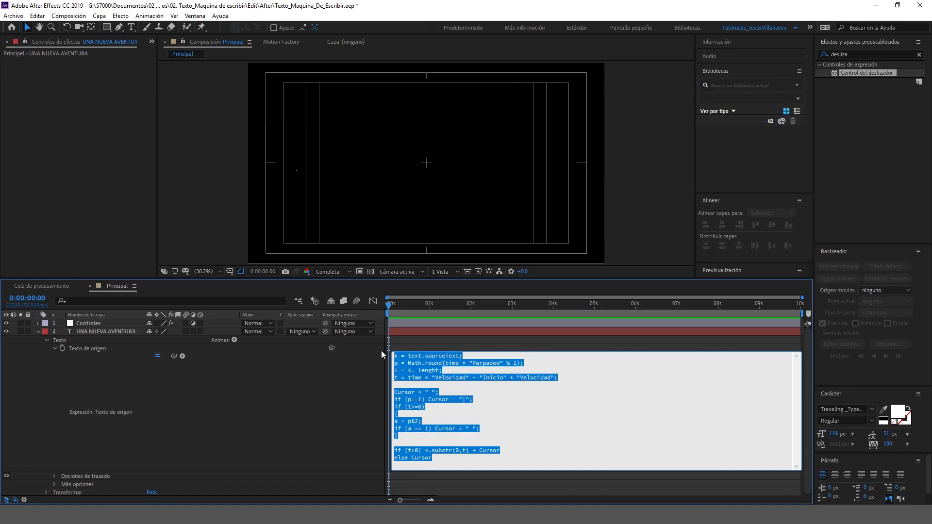
{"action": "left_click", "coordinate": [435, 413]}
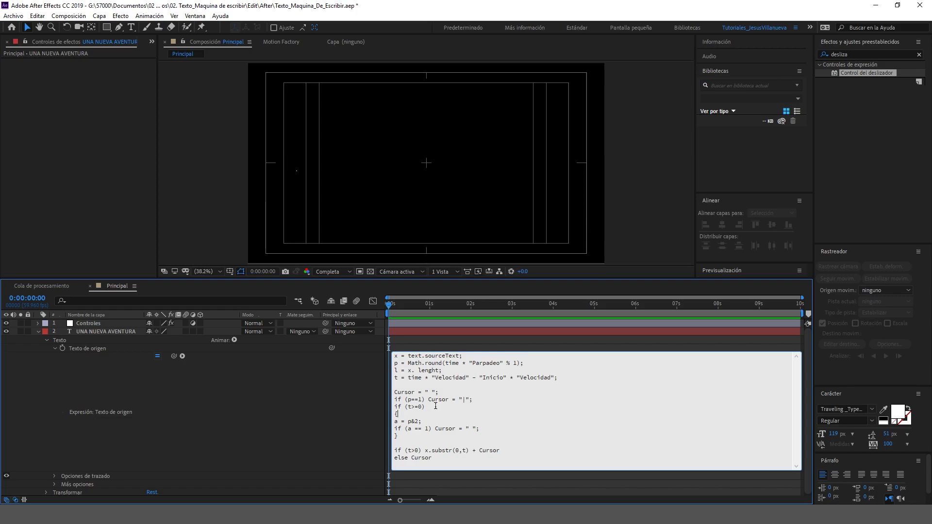
{"action": "left_click_drag", "start_coordinate": [432, 377], "coordinate": [468, 378]}
{"action": "left_click", "coordinate": [110, 325]}
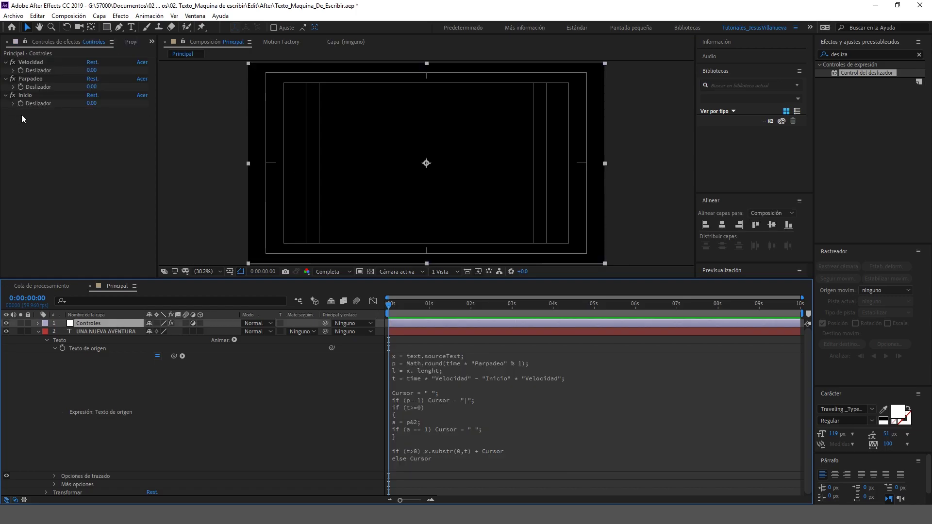
Step: Pick-whip the Parpadeo and first Velocidad placeholders to their Controles sliders
{"action": "left_click", "coordinate": [27, 41]}
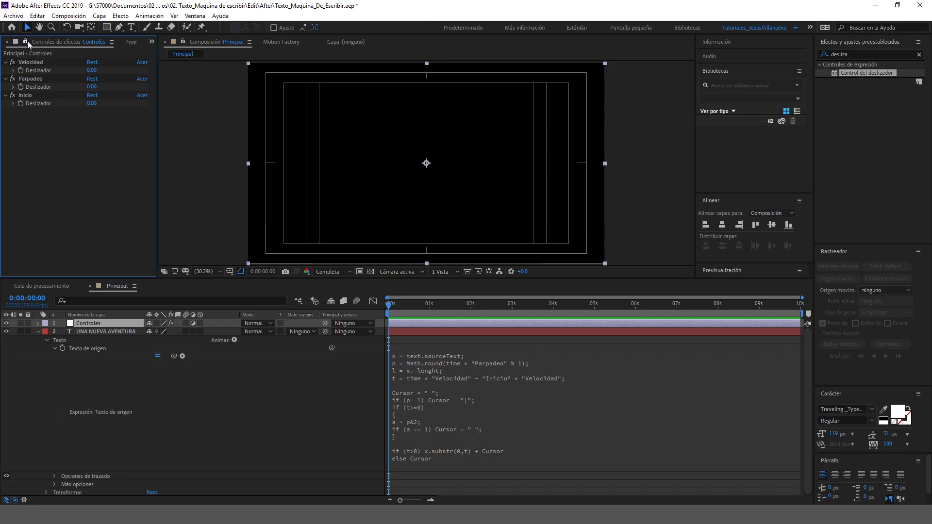
{"action": "left_click", "coordinate": [471, 368]}
{"action": "left_click", "coordinate": [470, 363]}
{"action": "left_click_drag", "start_coordinate": [470, 363], "coordinate": [502, 362]}
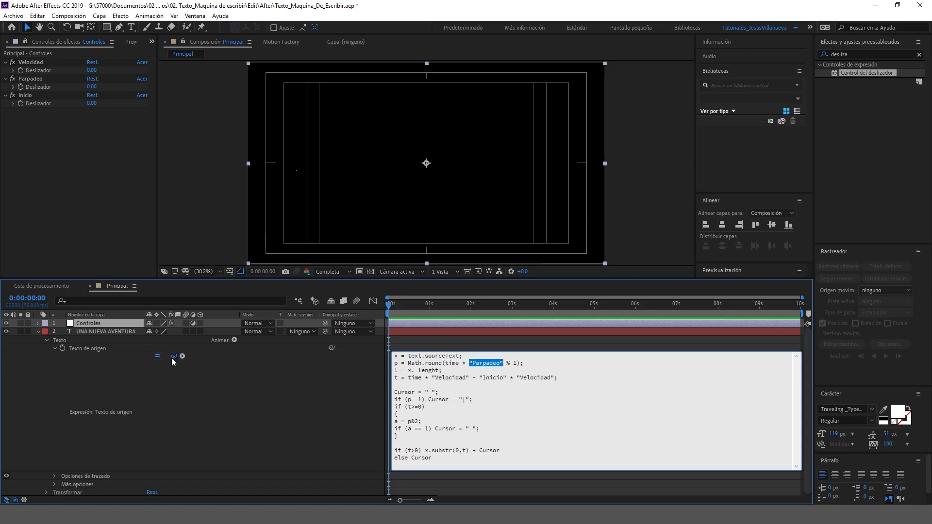
{"action": "left_click_drag", "start_coordinate": [174, 357], "coordinate": [34, 88]}
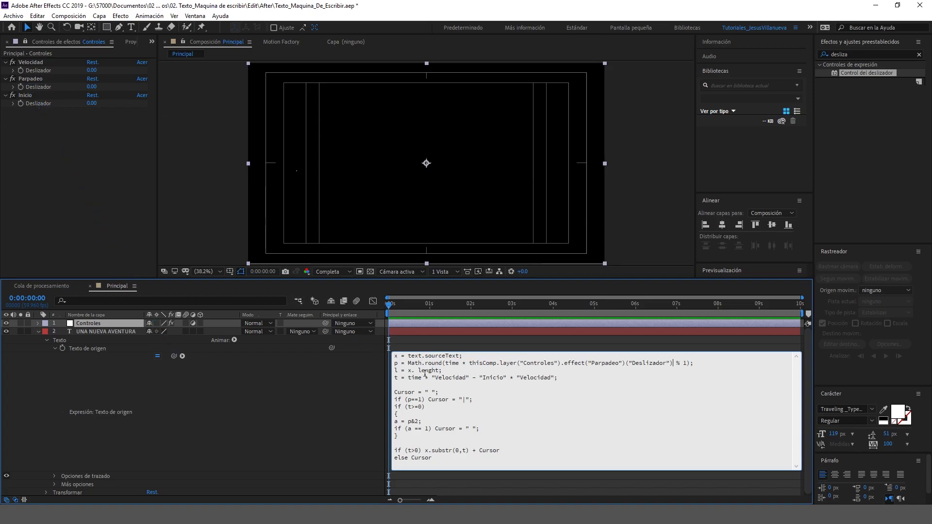
{"action": "left_click_drag", "start_coordinate": [431, 377], "coordinate": [469, 378]}
{"action": "left_click_drag", "start_coordinate": [174, 355], "coordinate": [34, 72]}
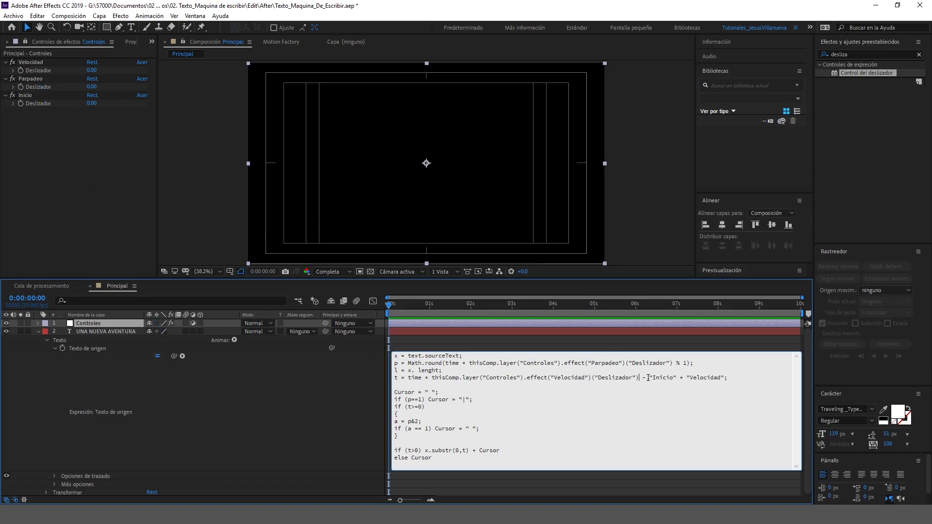
Step: Link the Inicio placeholder and the last Velocidad placeholder to their Controles sliders
{"action": "left_click_drag", "start_coordinate": [648, 378], "coordinate": [673, 379]}
{"action": "left_click_drag", "start_coordinate": [176, 356], "coordinate": [30, 104]}
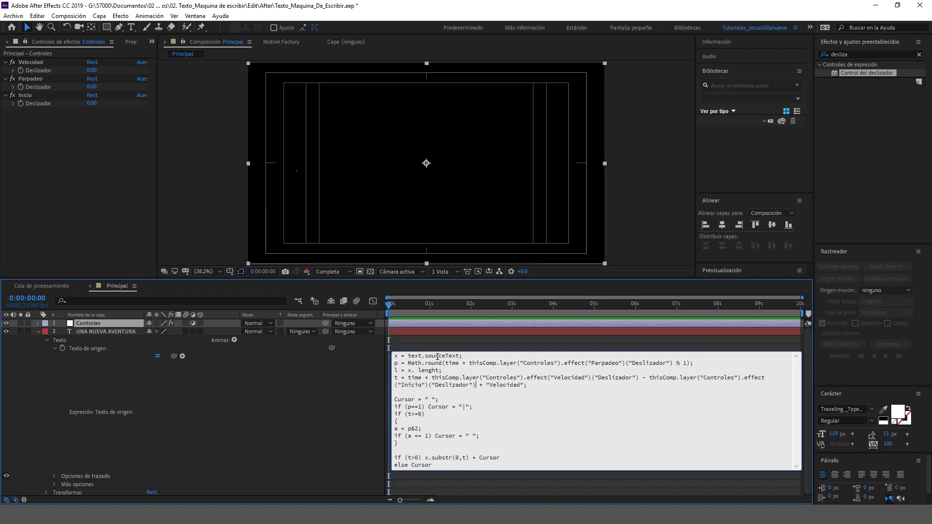
{"action": "left_click_drag", "start_coordinate": [486, 385], "coordinate": [524, 385]}
{"action": "left_click_drag", "start_coordinate": [174, 357], "coordinate": [39, 70]}
{"action": "left_click", "coordinate": [129, 106]}
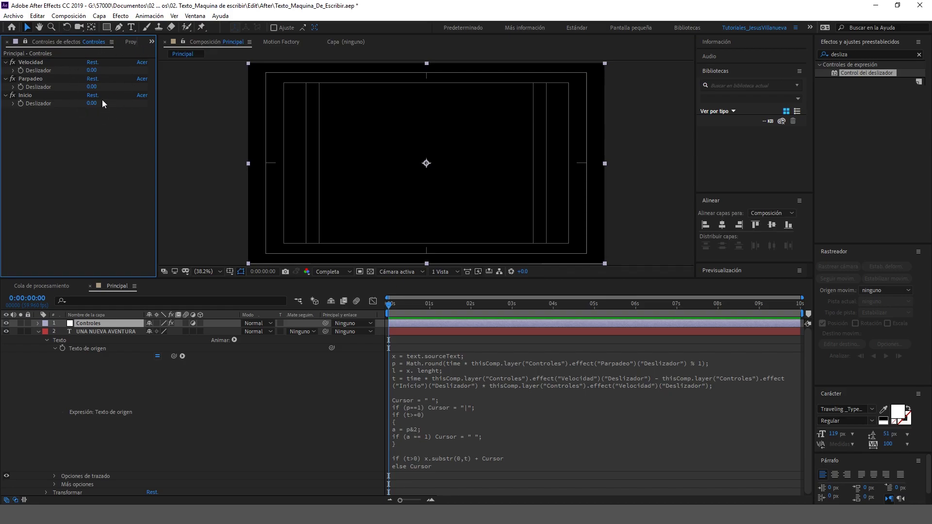
{"action": "left_click", "coordinate": [41, 62]}
Step: Set Velocidad 10, Parpadeo 5, Inicio 1 and preview the typing animation
{"action": "left_click", "coordinate": [91, 70]}
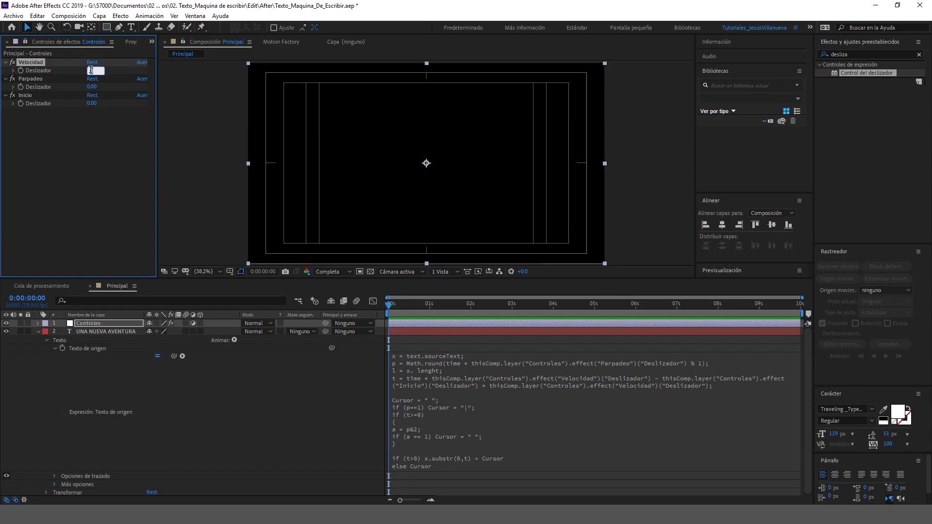
{"action": "type", "text": "10"}
{"action": "key", "text": "Return"}
{"action": "left_click", "coordinate": [90, 86]}
{"action": "type", "text": "5"}
{"action": "key", "text": "Return"}
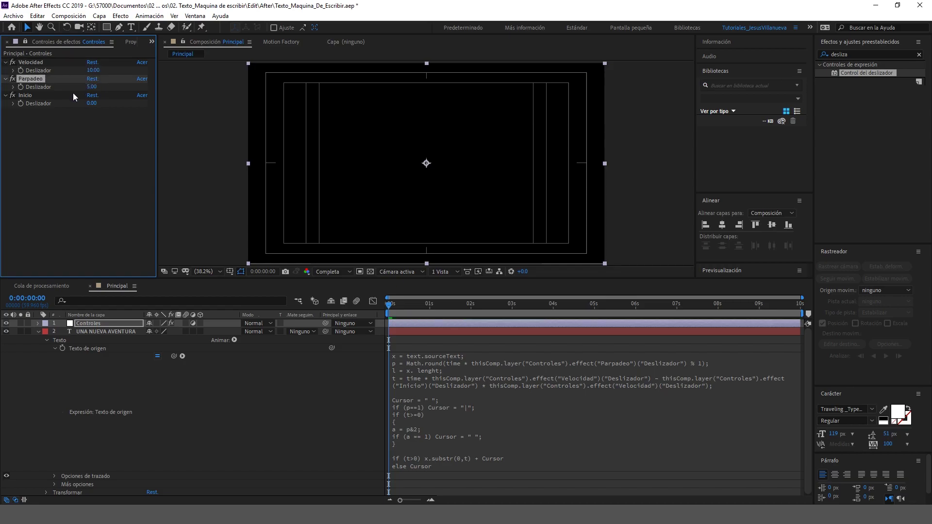
{"action": "left_click", "coordinate": [91, 103]}
{"action": "type", "text": "1"}
{"action": "key", "text": "Return"}
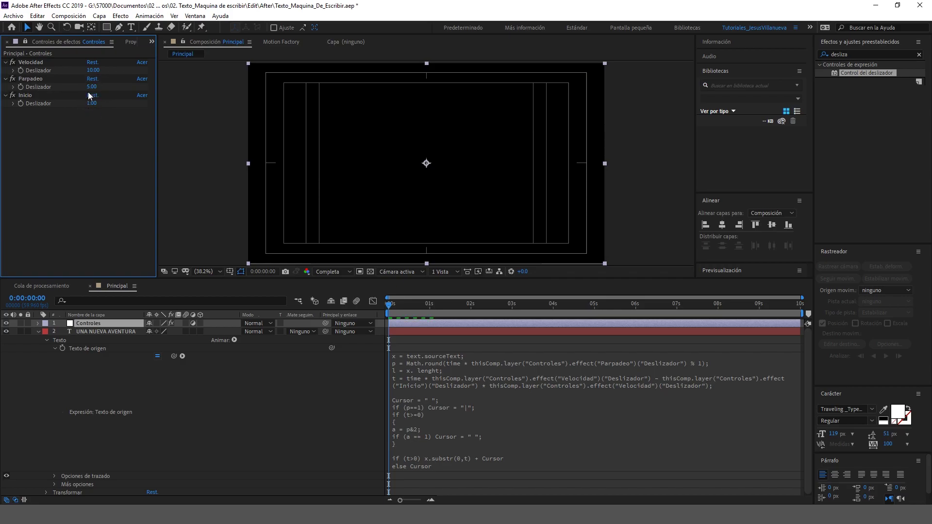
{"action": "key", "text": "space"}
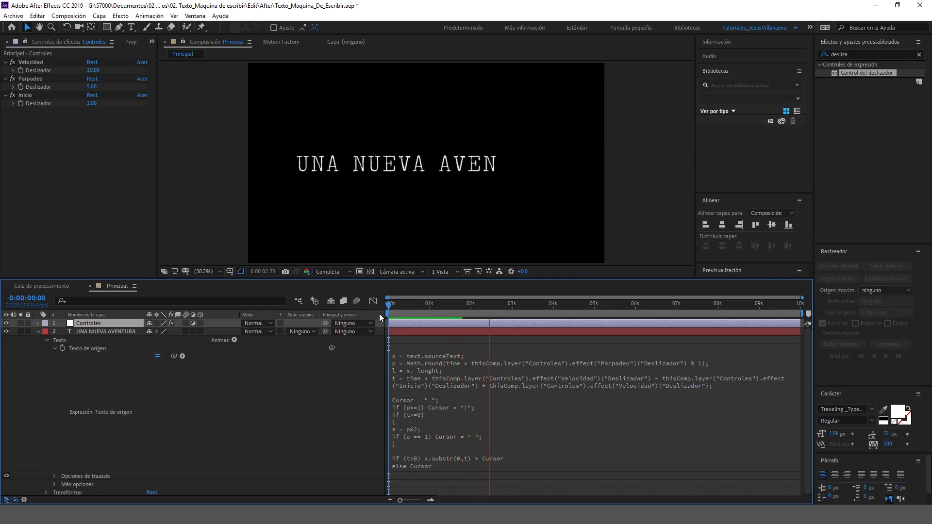
{"action": "key", "text": "space"}
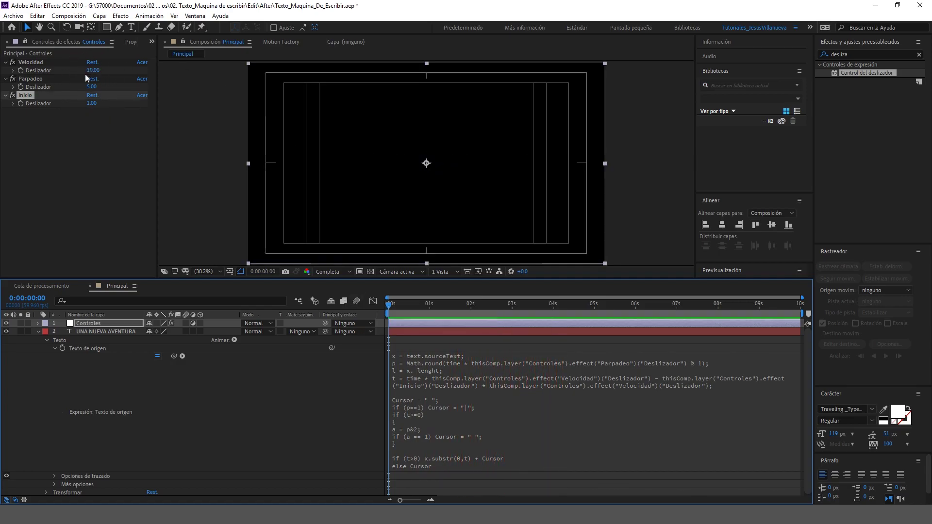
Step: Change the sliders to Velocidad 5, Parpadeo 2, Inicio 2 and preview again
{"action": "left_click", "coordinate": [89, 103]}
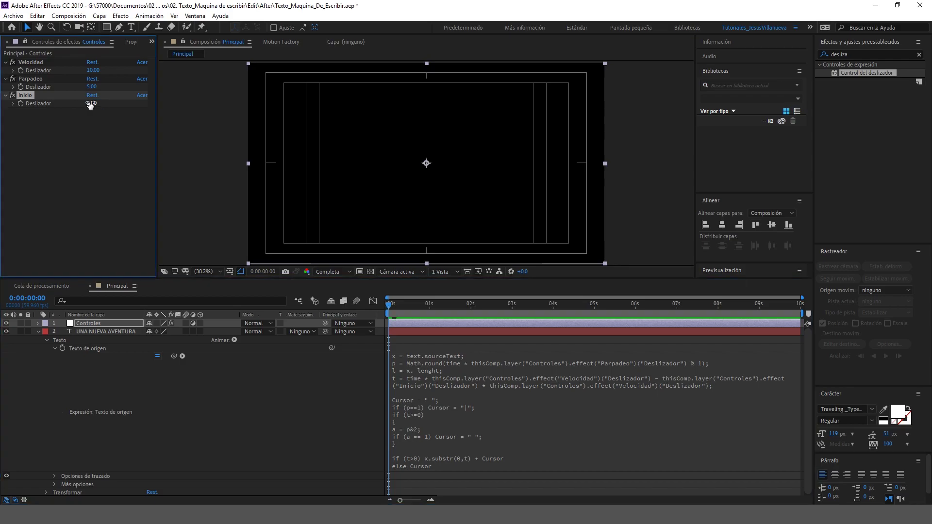
{"action": "key", "text": "Return"}
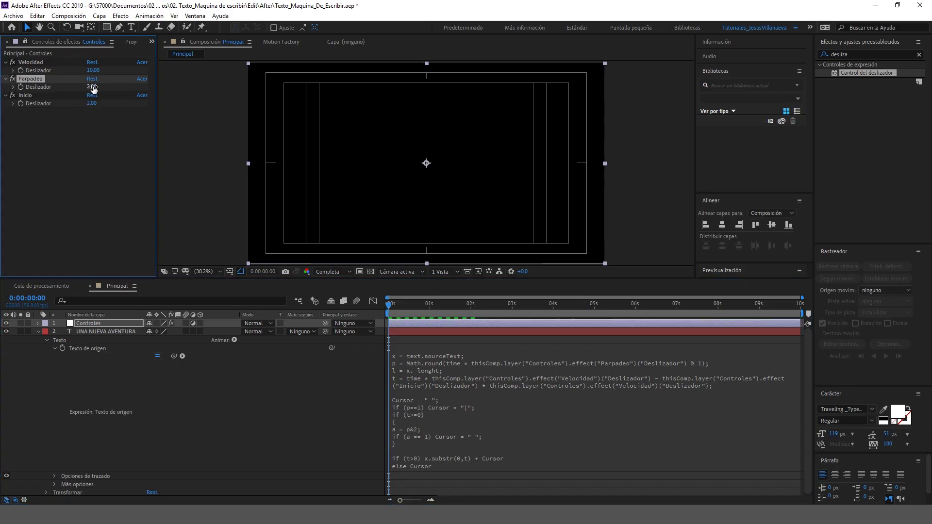
{"action": "type", "text": "5"}
{"action": "key", "text": "Return"}
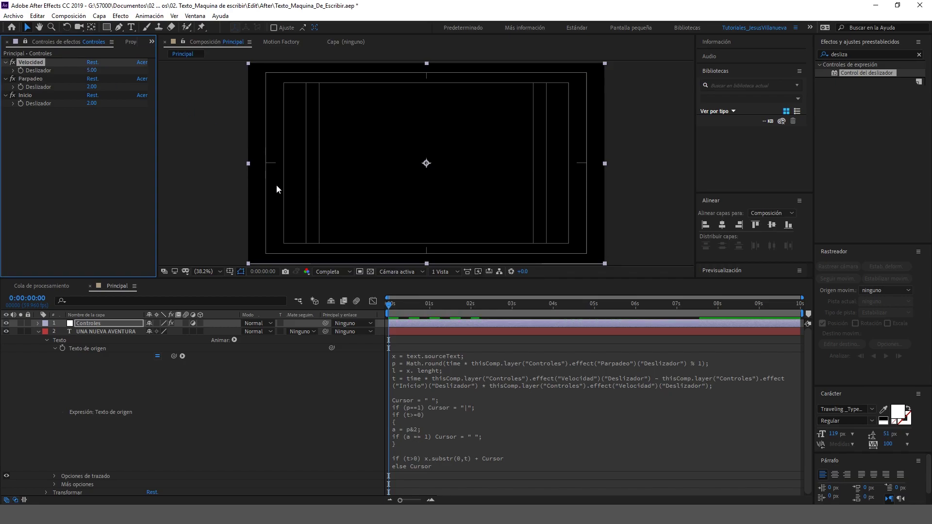
{"action": "key", "text": "space"}
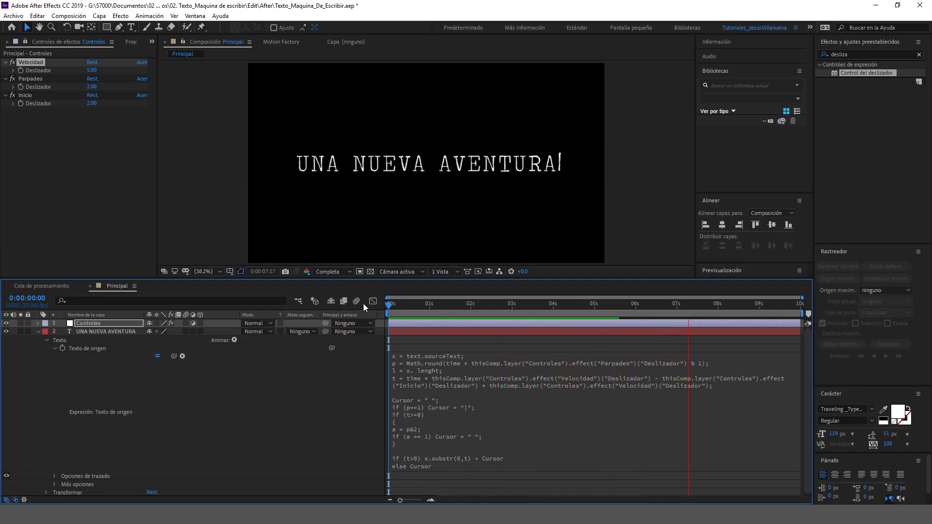
{"action": "key", "text": "space"}
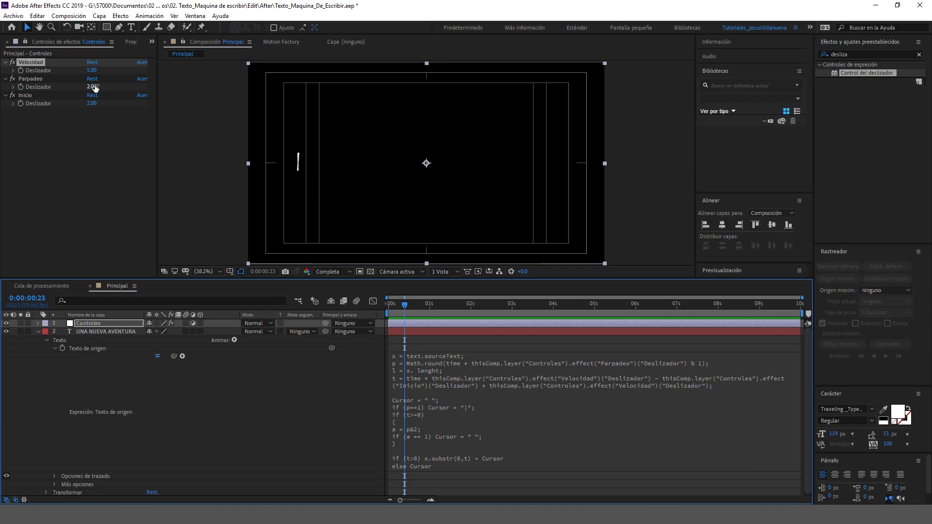
{"action": "left_click", "coordinate": [43, 331]}
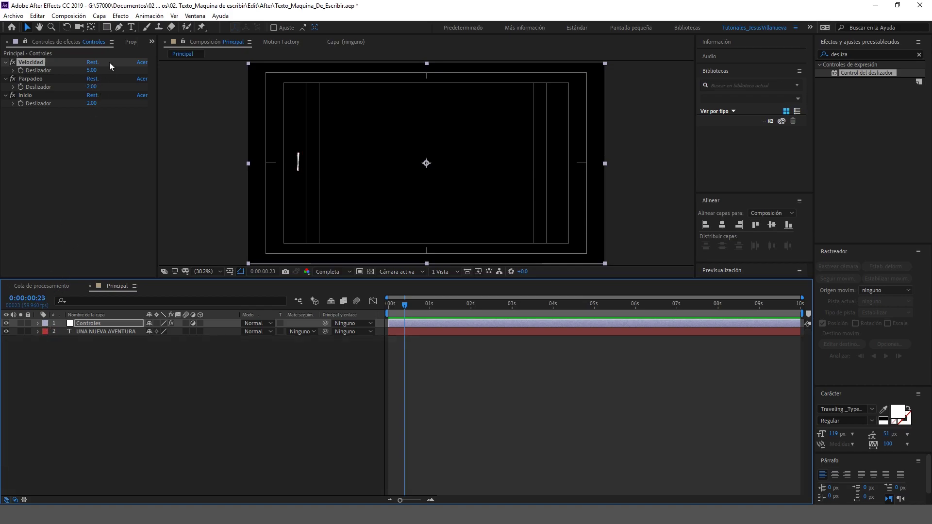
Step: Import Walk_Woods_Video.mp4 from the Stuff folder into the project
{"action": "left_click", "coordinate": [124, 42]}
{"action": "double_click", "coordinate": [86, 169]}
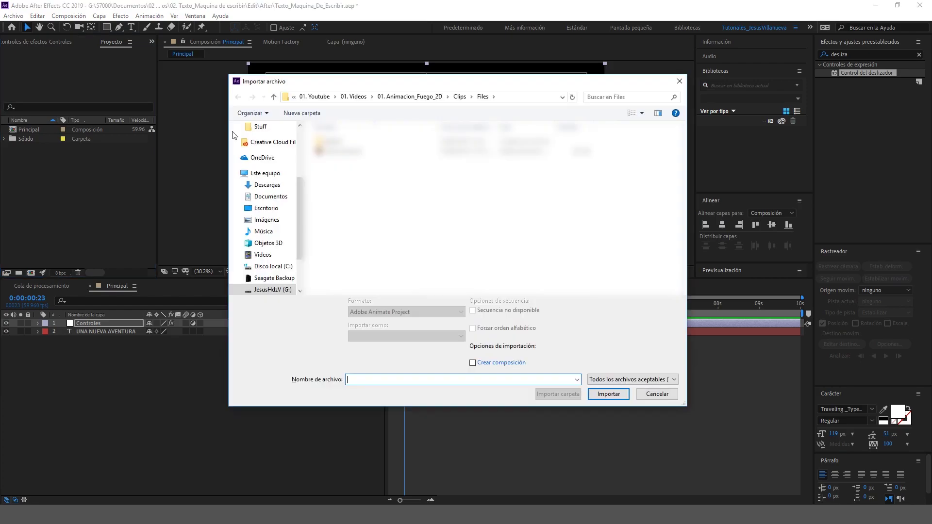
{"action": "double_click", "coordinate": [352, 145]}
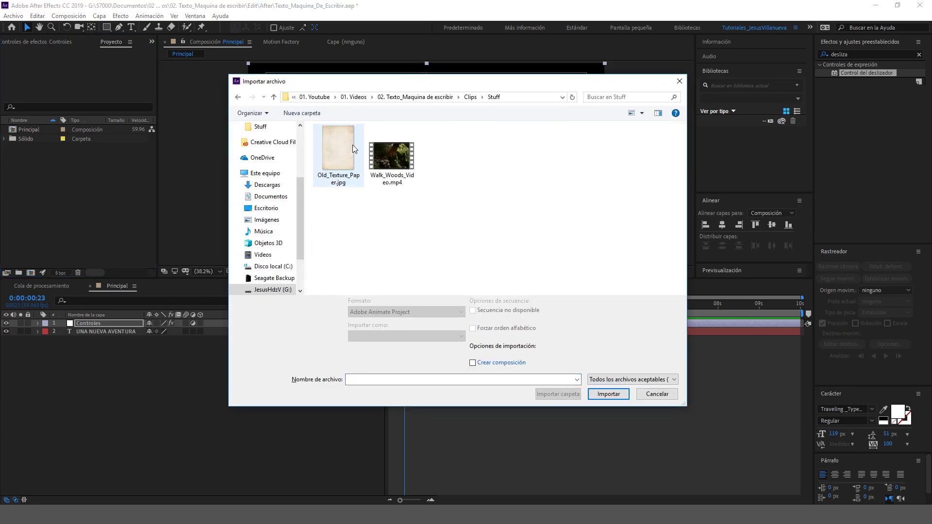
{"action": "double_click", "coordinate": [388, 150]}
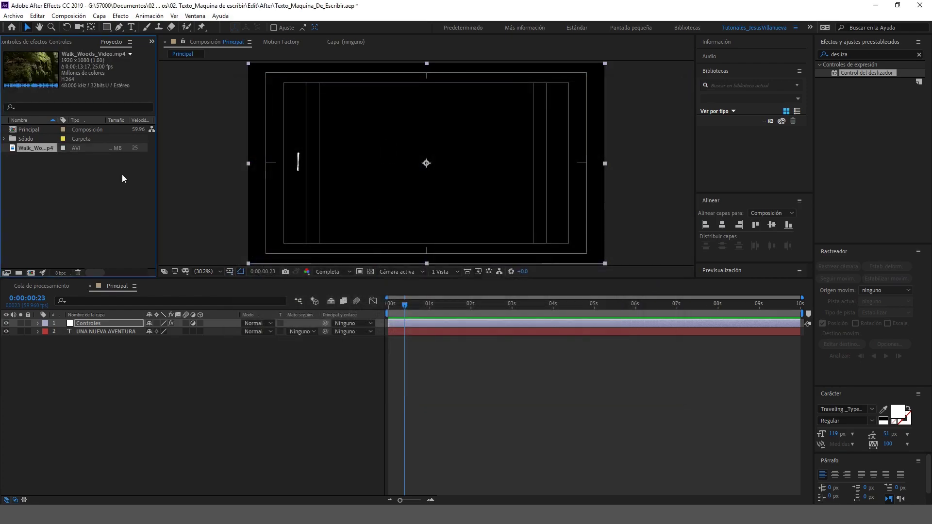
Step: Place the forest video beneath the text layer and slide it so another part plays
{"action": "left_click_drag", "start_coordinate": [28, 149], "coordinate": [89, 349]}
{"action": "left_click", "coordinate": [586, 304]}
{"action": "mouse_move", "coordinate": [572, 313]}
{"action": "left_mouse_down"}
{"action": "mouse_move", "coordinate": [463, 342]}
{"action": "mouse_move", "coordinate": [402, 342]}
{"action": "left_mouse_up"}
{"action": "mouse_move", "coordinate": [397, 305]}
{"action": "left_mouse_down"}
{"action": "mouse_move", "coordinate": [369, 325]}
{"action": "mouse_move", "coordinate": [445, 303]}
{"action": "mouse_move", "coordinate": [528, 308]}
{"action": "left_mouse_up"}
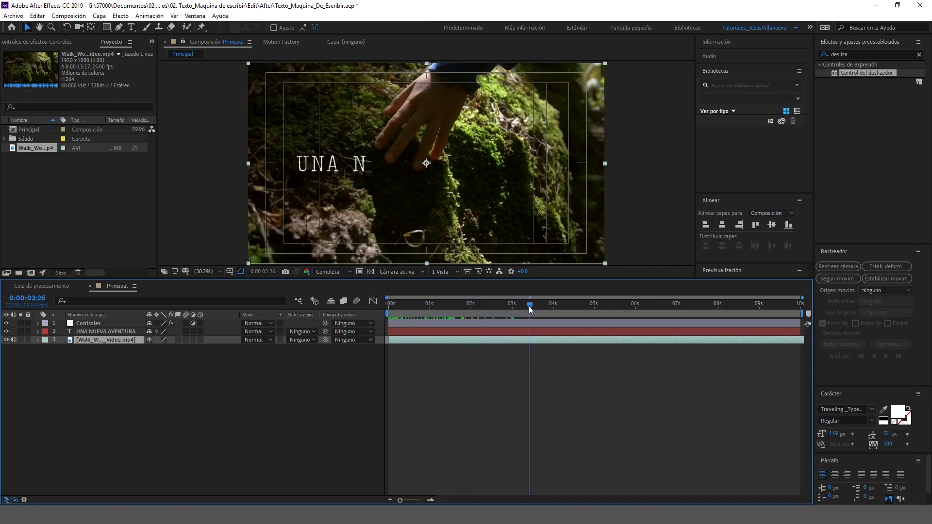
{"action": "right_click", "coordinate": [219, 362]}
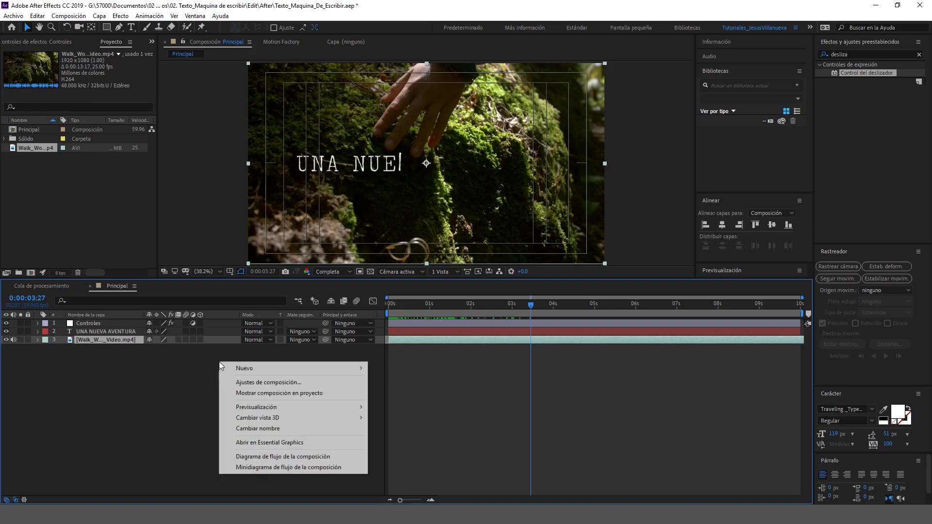
Step: Create a new black solid layer above the forest video
{"action": "mouse_move", "coordinate": [253, 368]}
{"action": "left_click", "coordinate": [413, 391]}
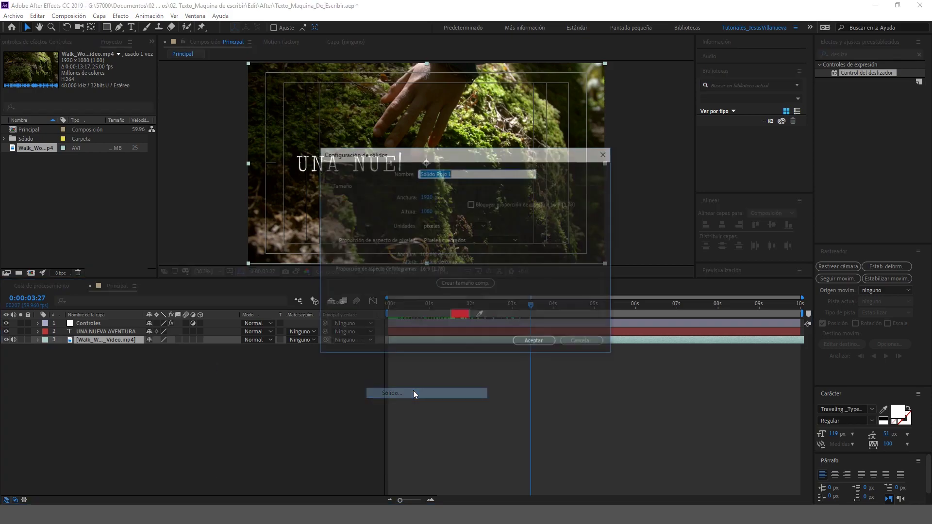
{"action": "left_click", "coordinate": [457, 318]}
{"action": "left_click", "coordinate": [596, 295]}
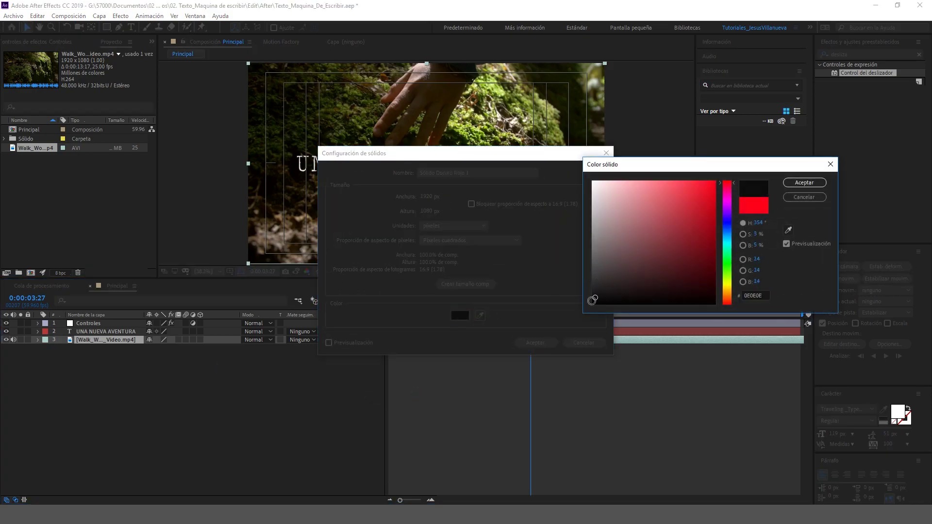
{"action": "left_click", "coordinate": [789, 185]}
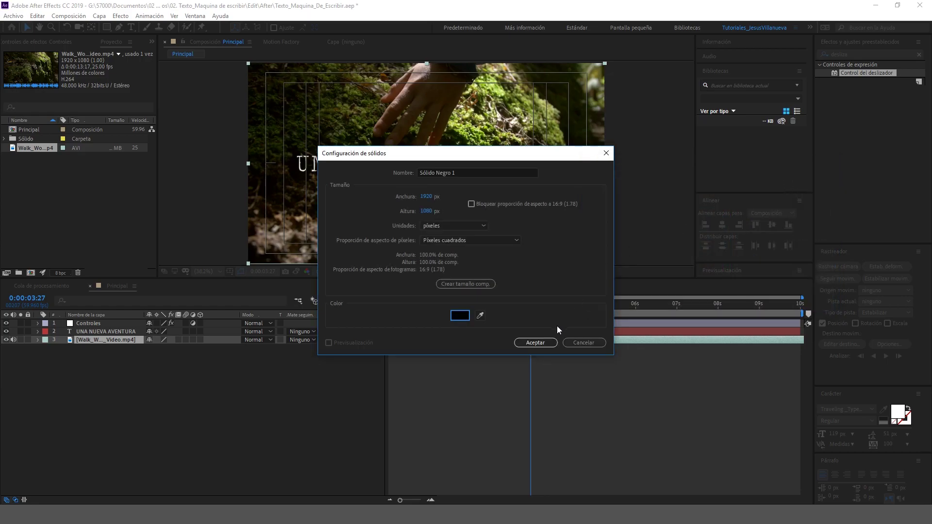
{"action": "left_click", "coordinate": [545, 343]}
Step: Set the black solid's opacity to 50% and preview the darkened footage from the start
{"action": "key", "text": "t"}
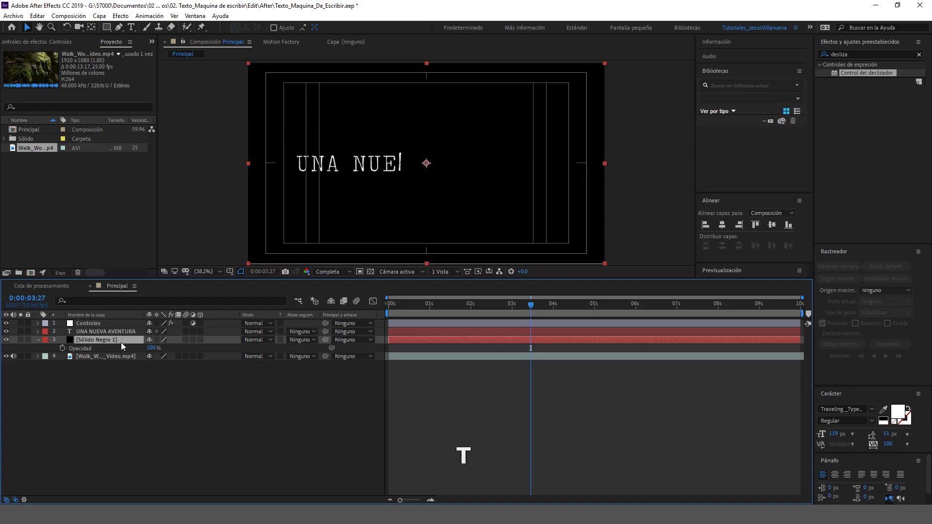
{"action": "left_click", "coordinate": [153, 348]}
{"action": "type", "text": "50"}
{"action": "key", "text": "Return"}
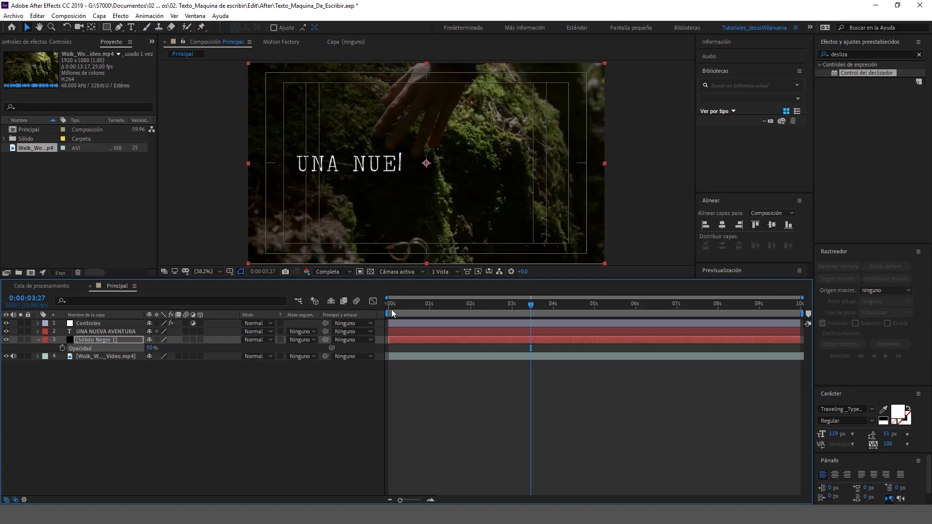
{"action": "left_click", "coordinate": [392, 313]}
{"action": "key", "text": "space"}
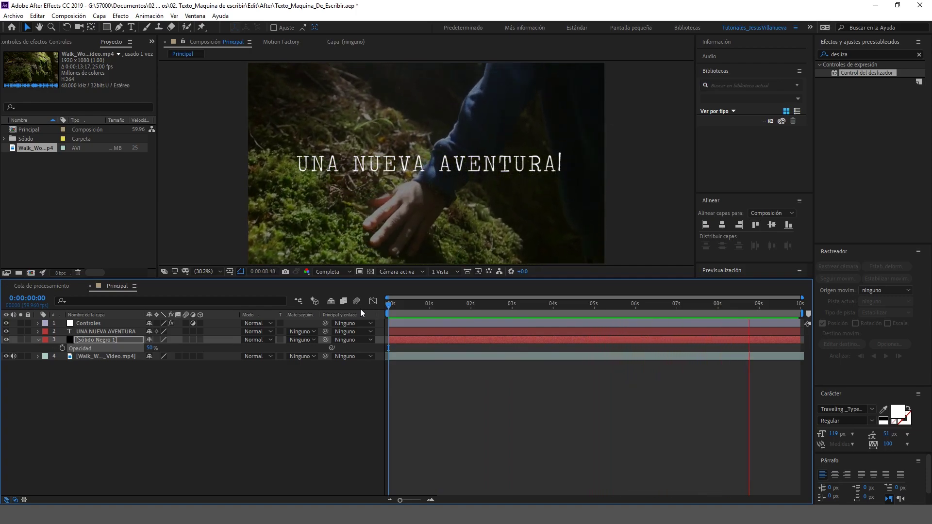
{"action": "key", "text": "space"}
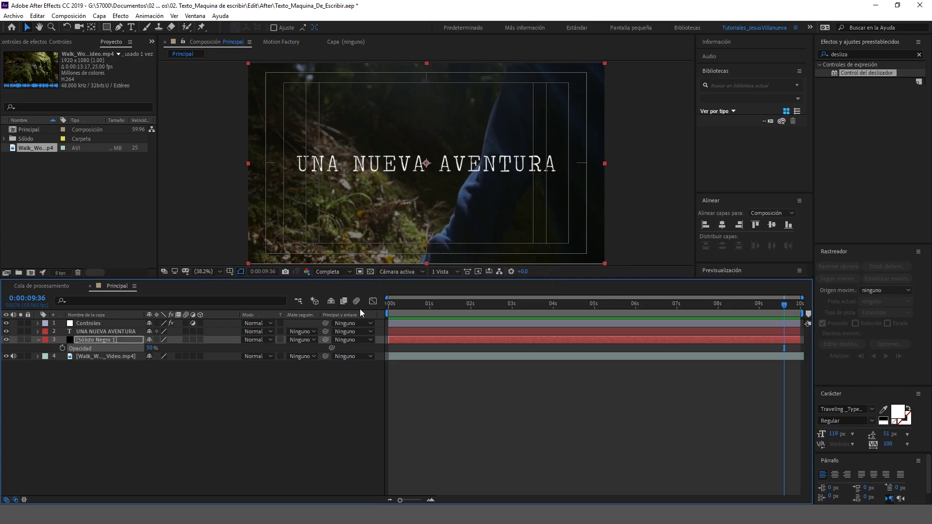
Step: Import Typewriter_SFX.mp3 from the Audio folder into the project
{"action": "double_click", "coordinate": [108, 230]}
{"action": "left_click", "coordinate": [415, 97]}
{"action": "double_click", "coordinate": [354, 139]}
{"action": "double_click", "coordinate": [346, 140]}
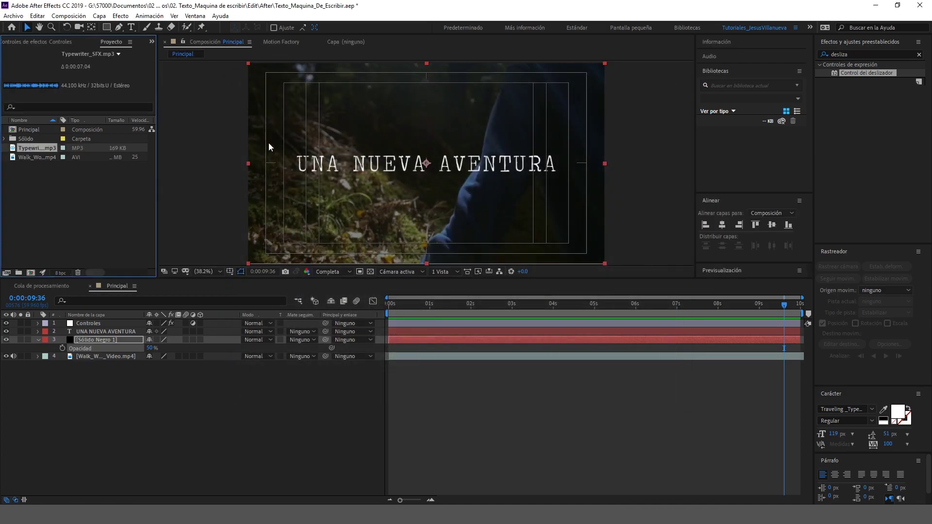
Step: Add the typewriter sound to the timeline starting at 0:00:02:00, checking where typing ends
{"action": "left_click_drag", "start_coordinate": [38, 153], "coordinate": [92, 366]}
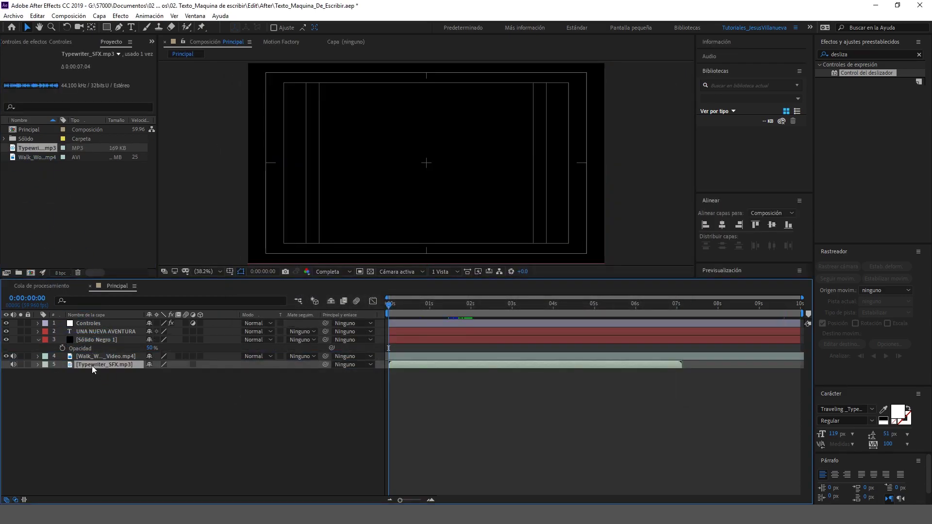
{"action": "left_click_drag", "start_coordinate": [390, 305], "coordinate": [471, 308]}
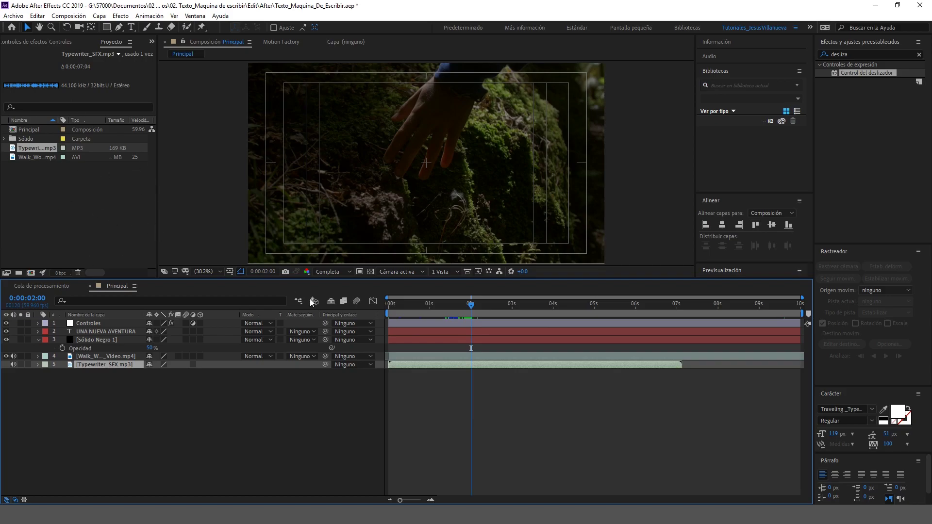
{"action": "left_click_drag", "start_coordinate": [491, 365], "coordinate": [497, 364]}
{"action": "left_click_drag", "start_coordinate": [474, 309], "coordinate": [624, 313]}
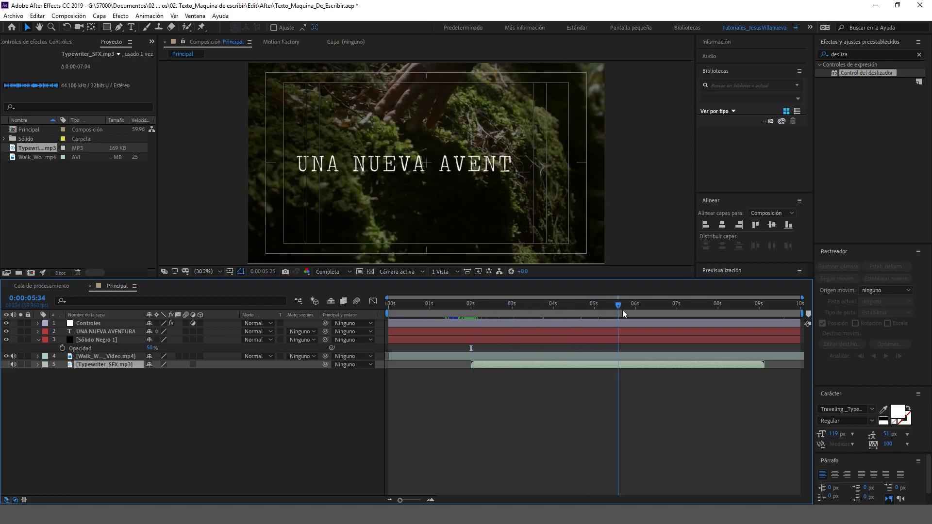
{"action": "left_click_drag", "start_coordinate": [624, 313], "coordinate": [623, 316]}
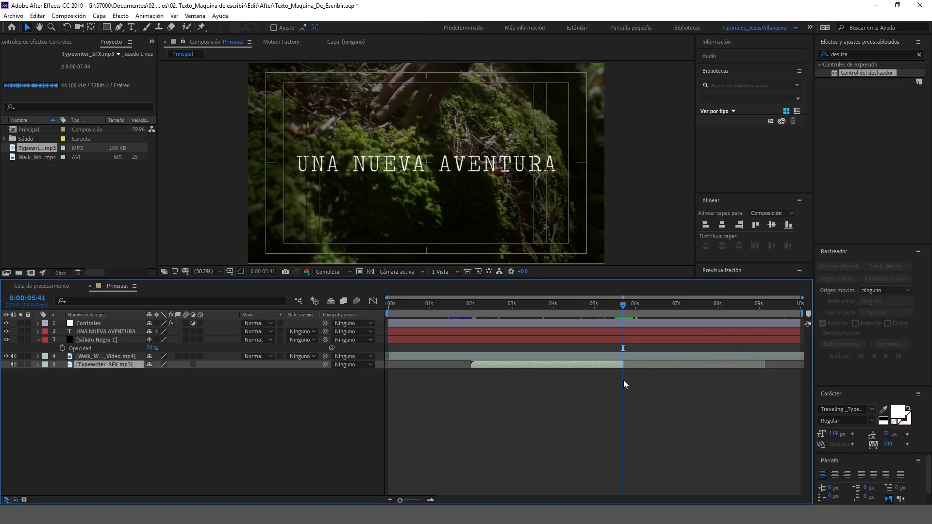
{"action": "key", "text": "Home"}
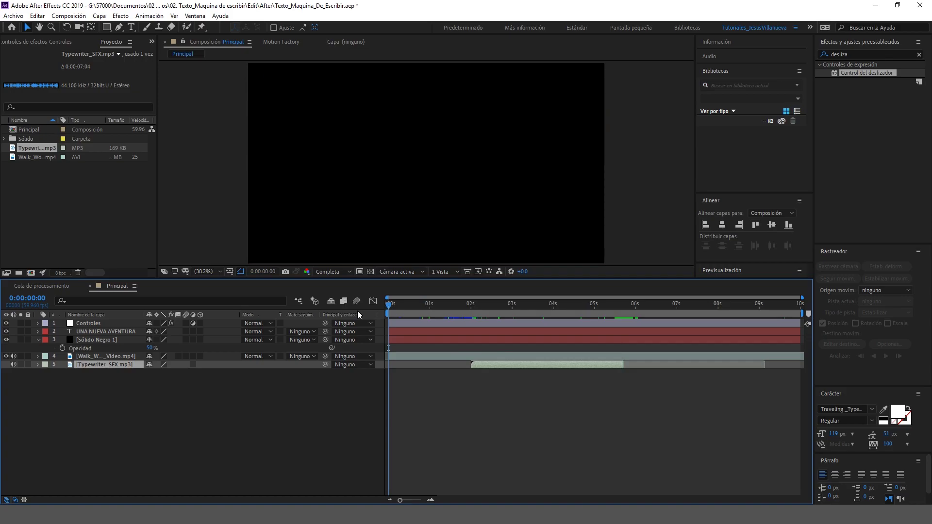
{"action": "key", "text": "space"}
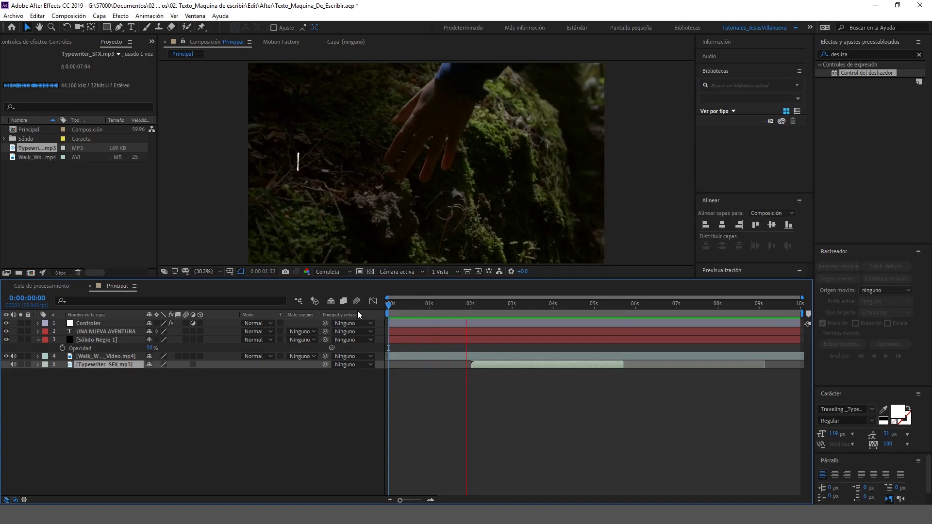